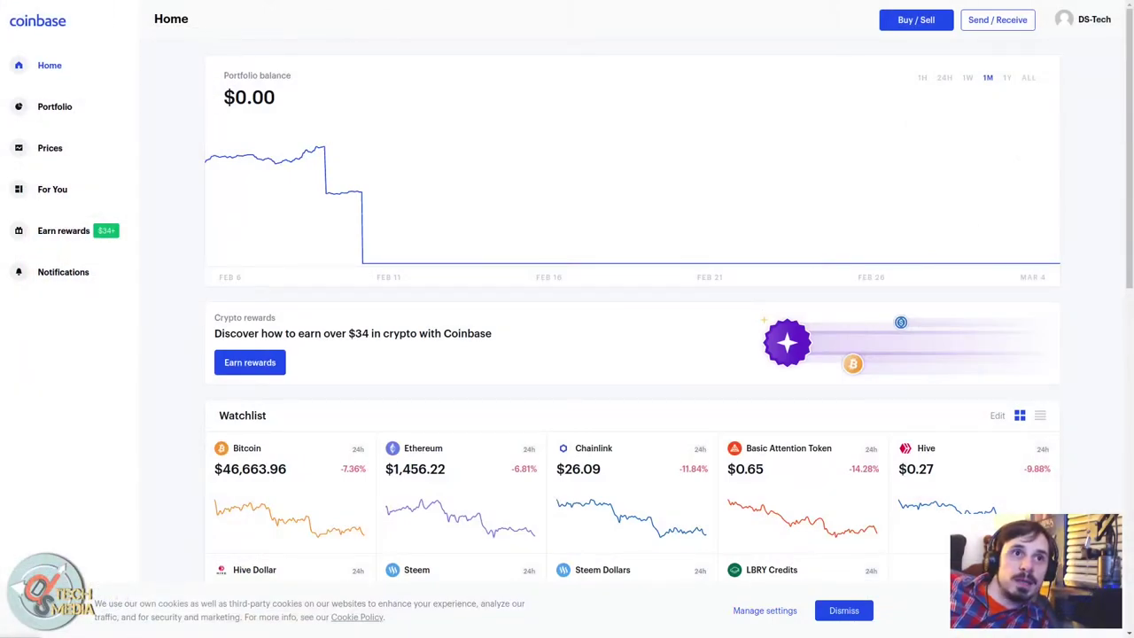
{"action": "key", "text": "F11"}
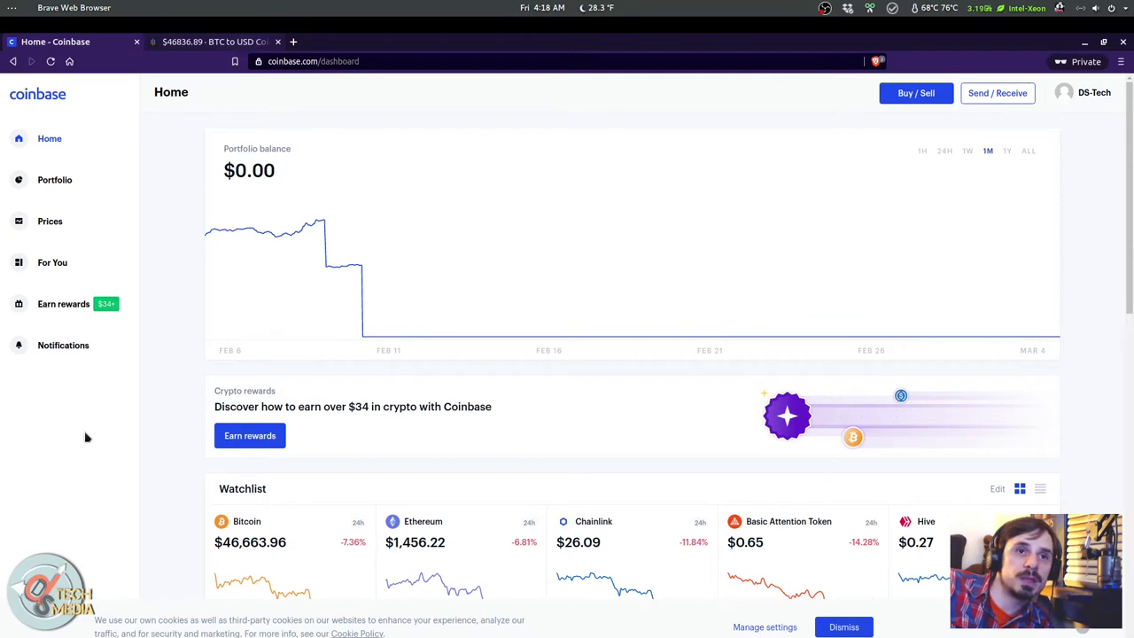
{"action": "key", "text": "F11"}
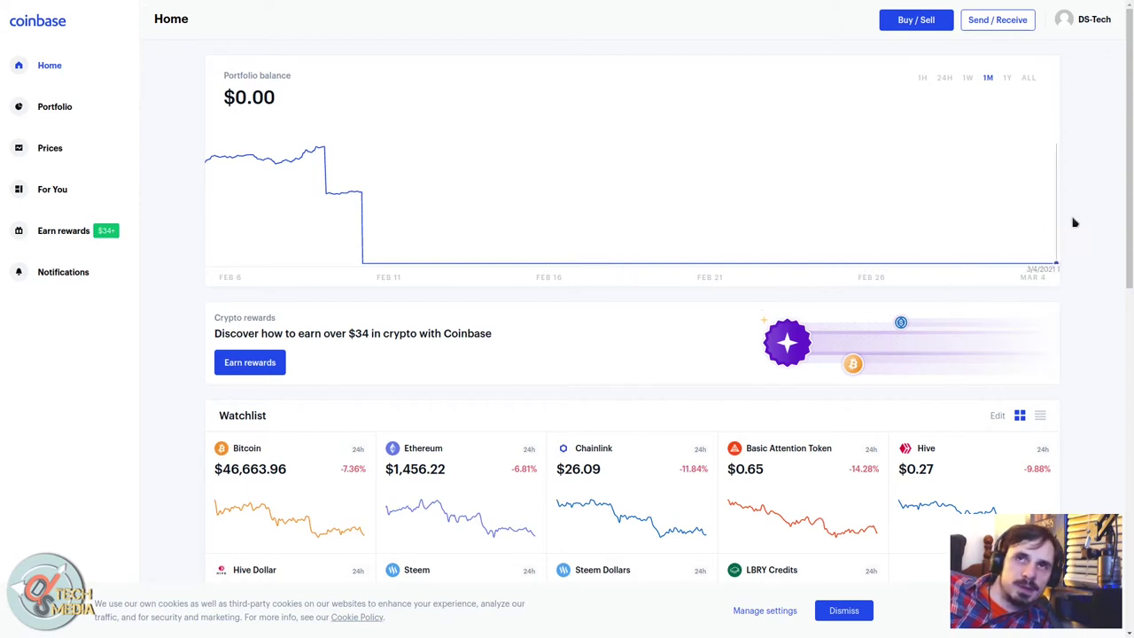
{"action": "mouse_move", "coordinate": [1128, 6]}
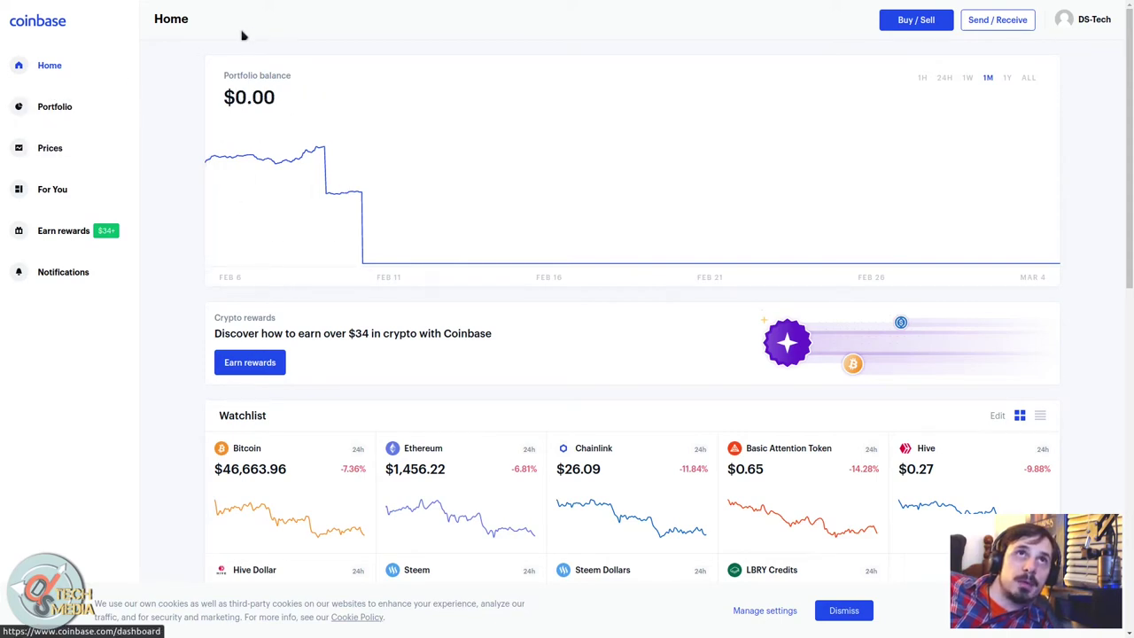
Step: View the portfolio overview and look through the prices list of tradable assets
{"action": "left_click", "coordinate": [75, 103]}
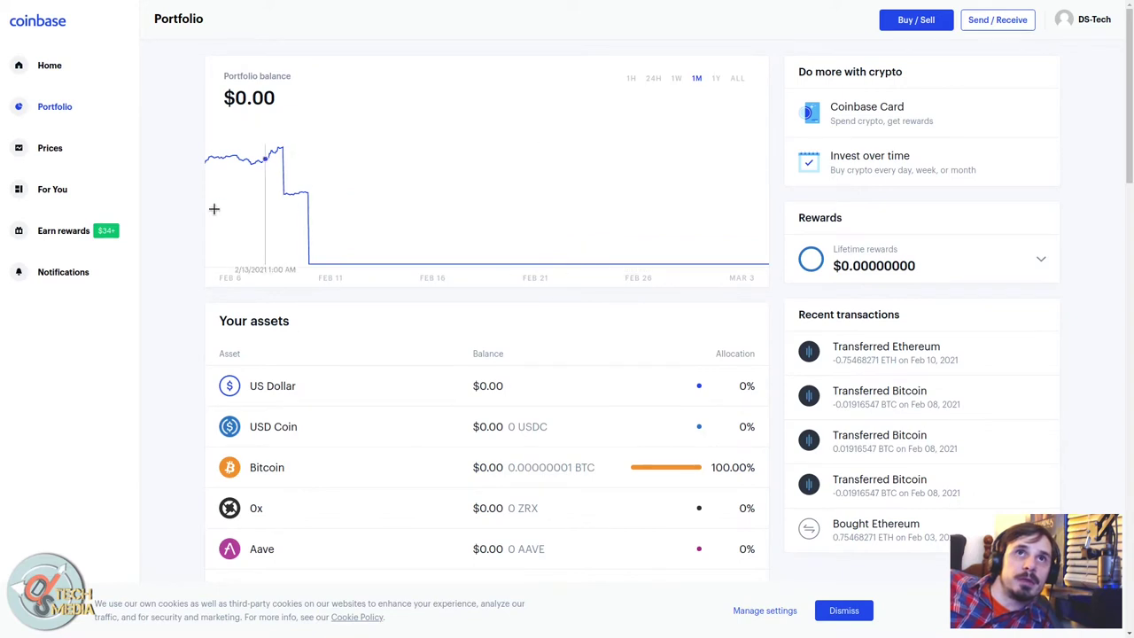
{"action": "left_click", "coordinate": [22, 148]}
{"action": "scroll", "coordinate": [394, 420], "scroll_direction": "down", "scroll_amount": 3}
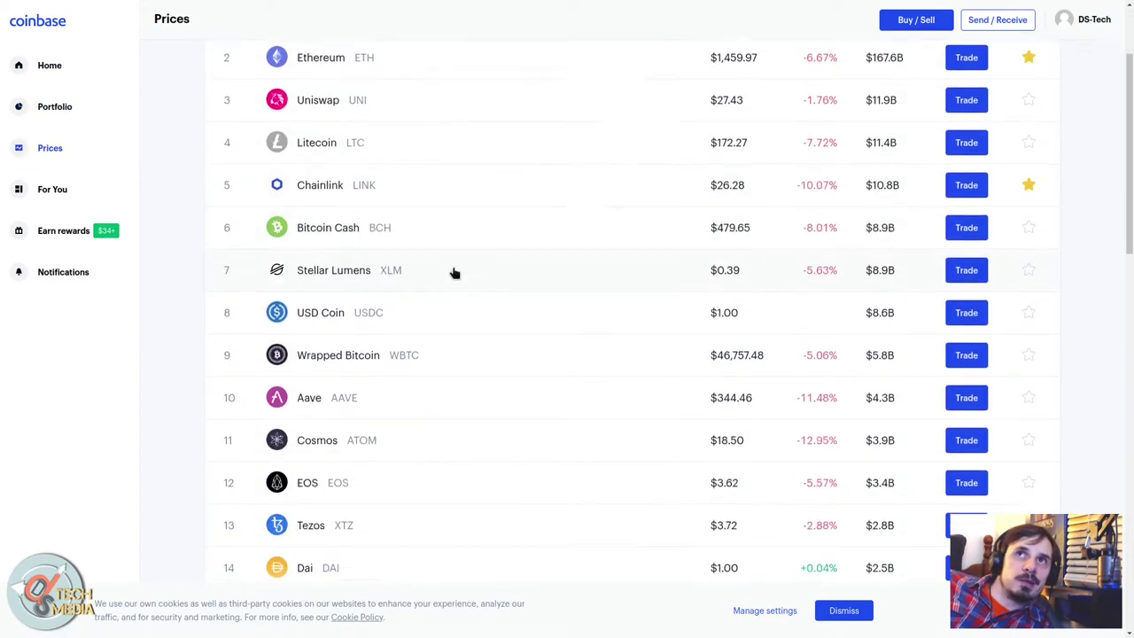
{"action": "scroll", "coordinate": [453, 274], "scroll_direction": "up", "scroll_amount": 3}
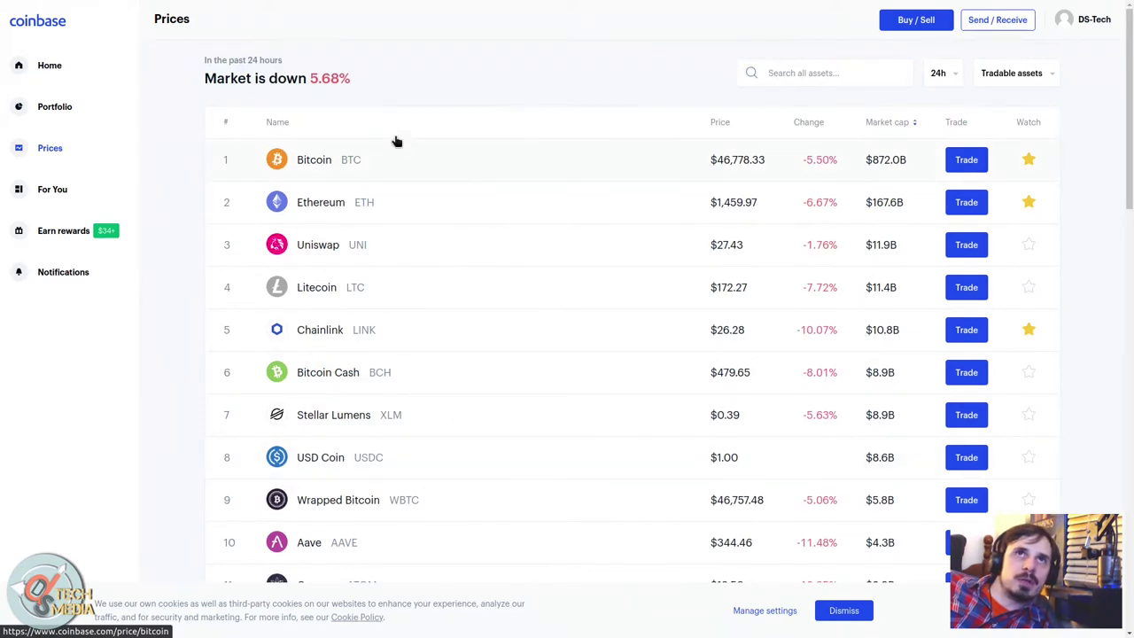
{"action": "scroll", "coordinate": [328, 296], "scroll_direction": "down", "scroll_amount": 2}
{"action": "scroll", "coordinate": [327, 275], "scroll_direction": "up", "scroll_amount": 2}
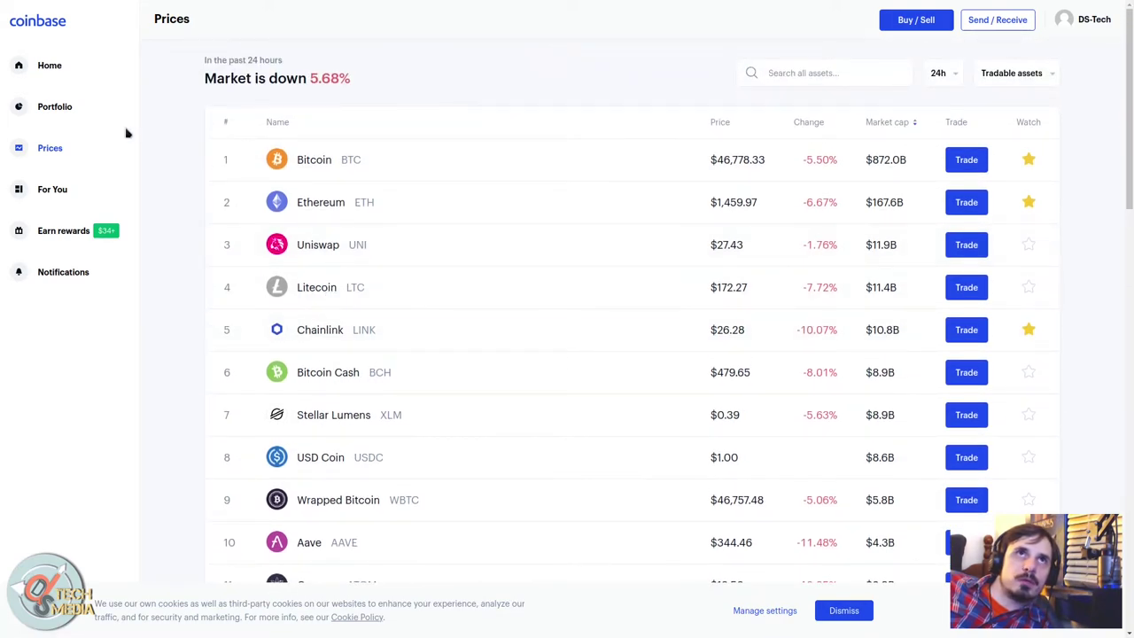
Step: Open Bitcoin from the portfolio's assets and look at the Sell, Convert and Buy forms in the trade dialog
{"action": "left_click", "coordinate": [76, 106]}
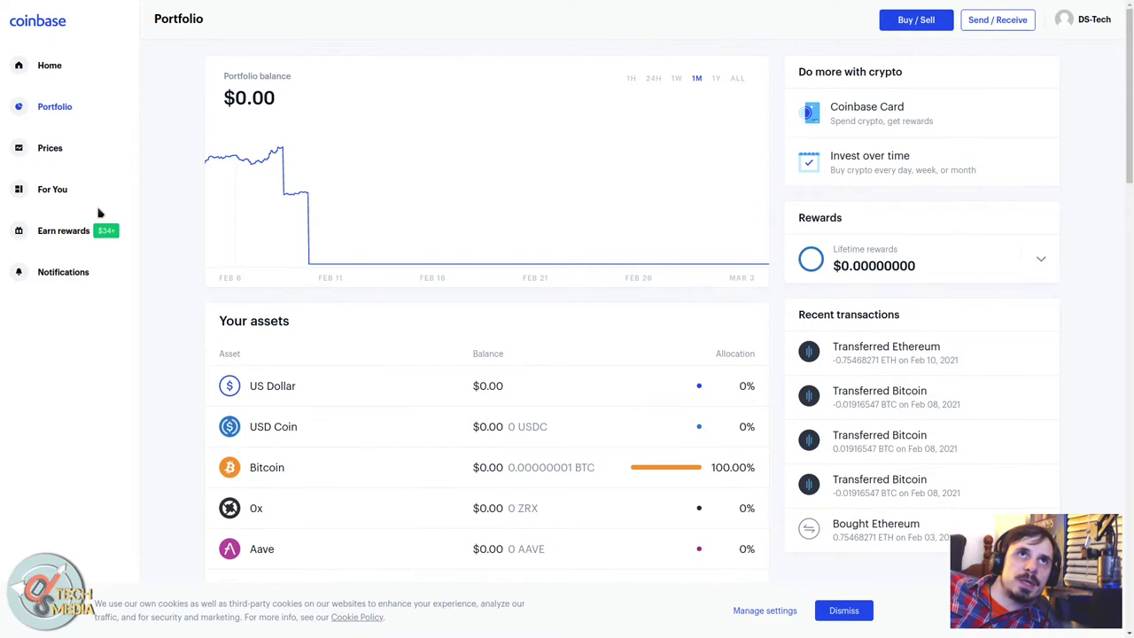
{"action": "left_click", "coordinate": [438, 471]}
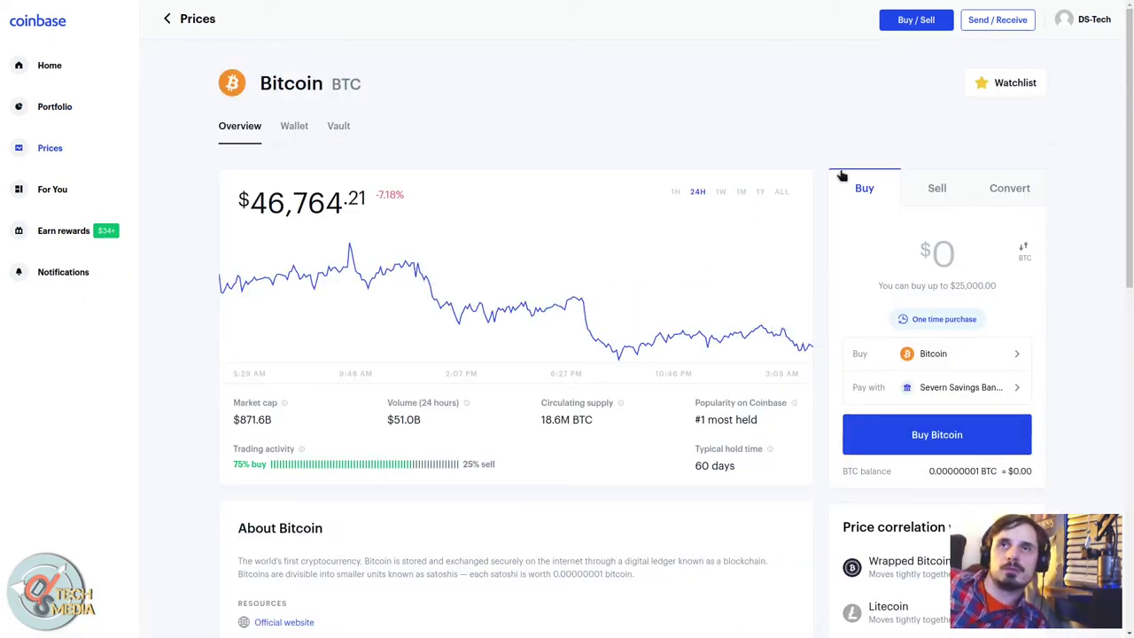
{"action": "left_click", "coordinate": [913, 19]}
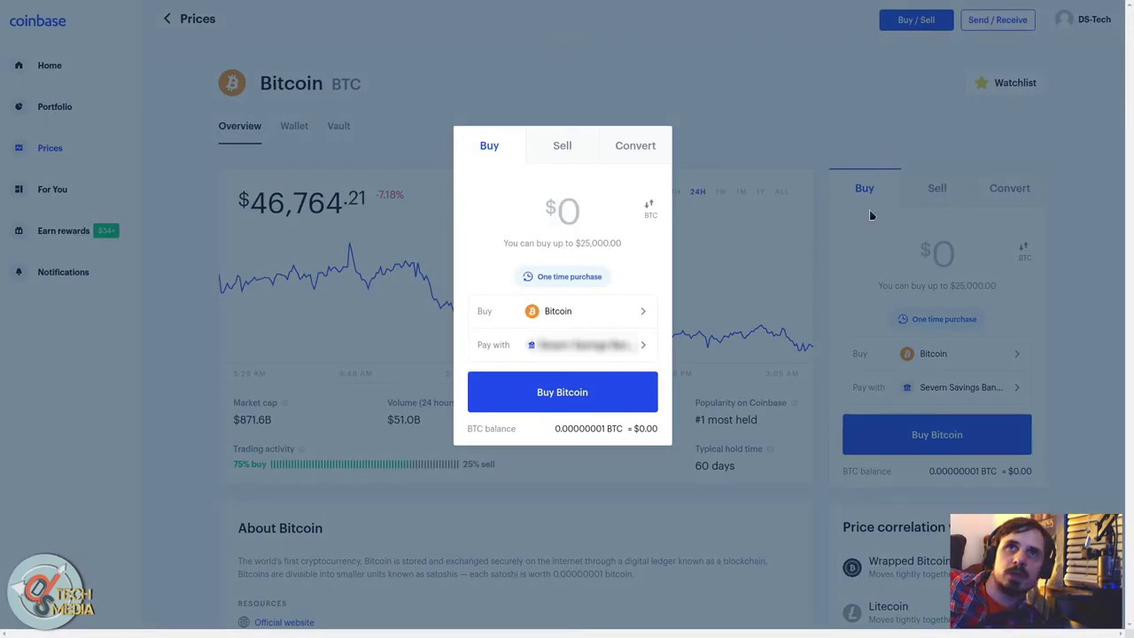
{"action": "left_click", "coordinate": [567, 147]}
{"action": "left_click", "coordinate": [640, 136]}
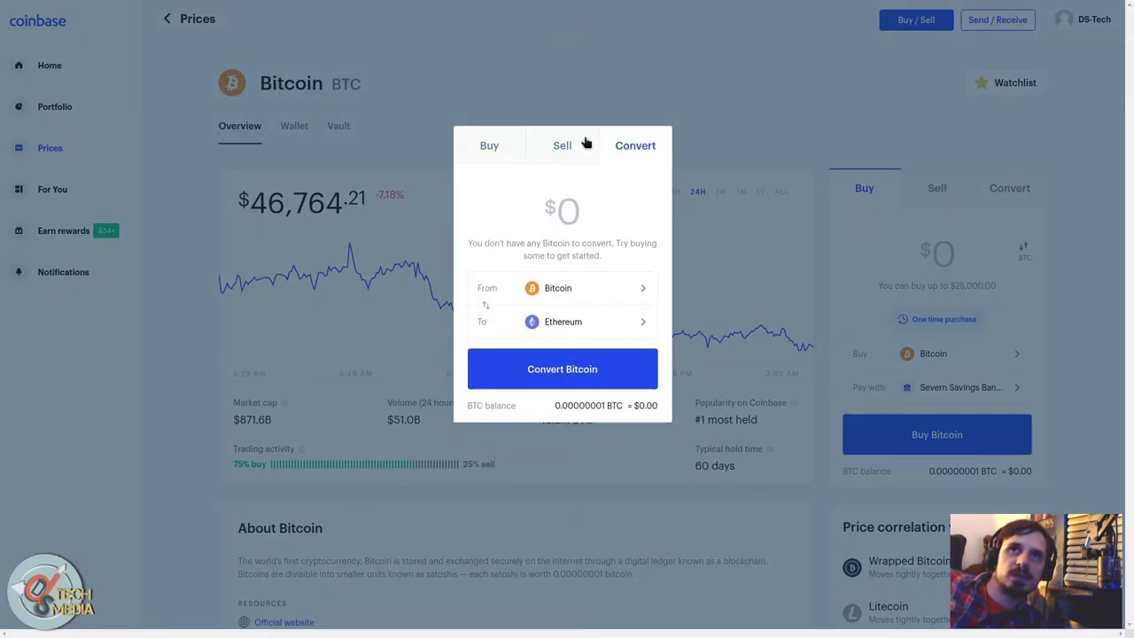
{"action": "left_click", "coordinate": [489, 147]}
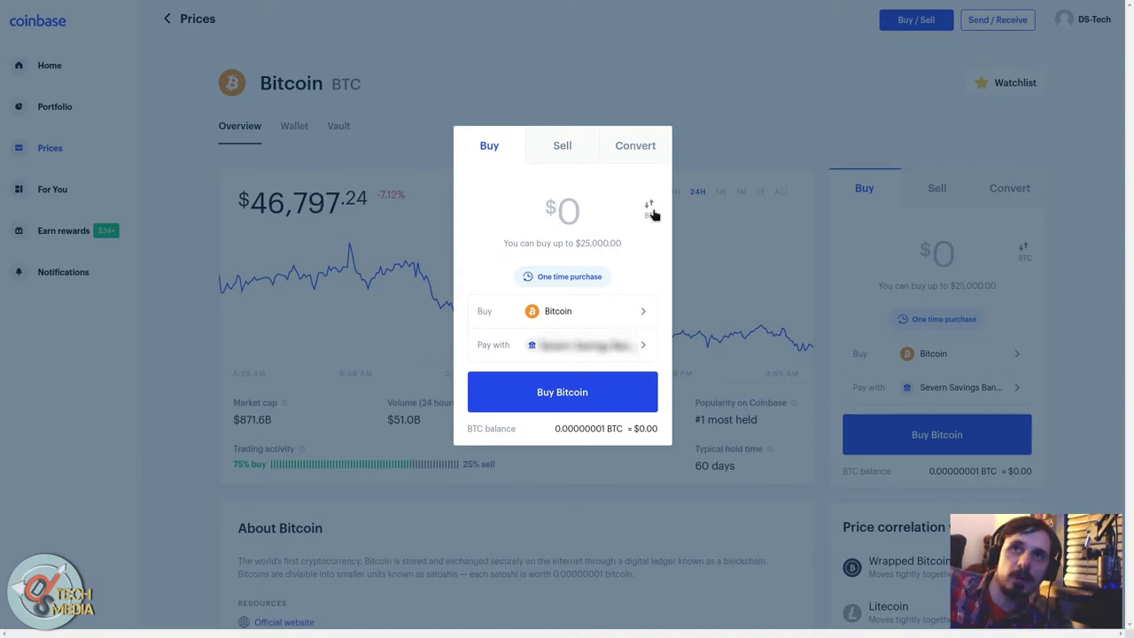
Step: Preview a one-time Bitcoin purchase of $1000, review the order details and fee, and close the order without buying
{"action": "type", "text": "1000"}
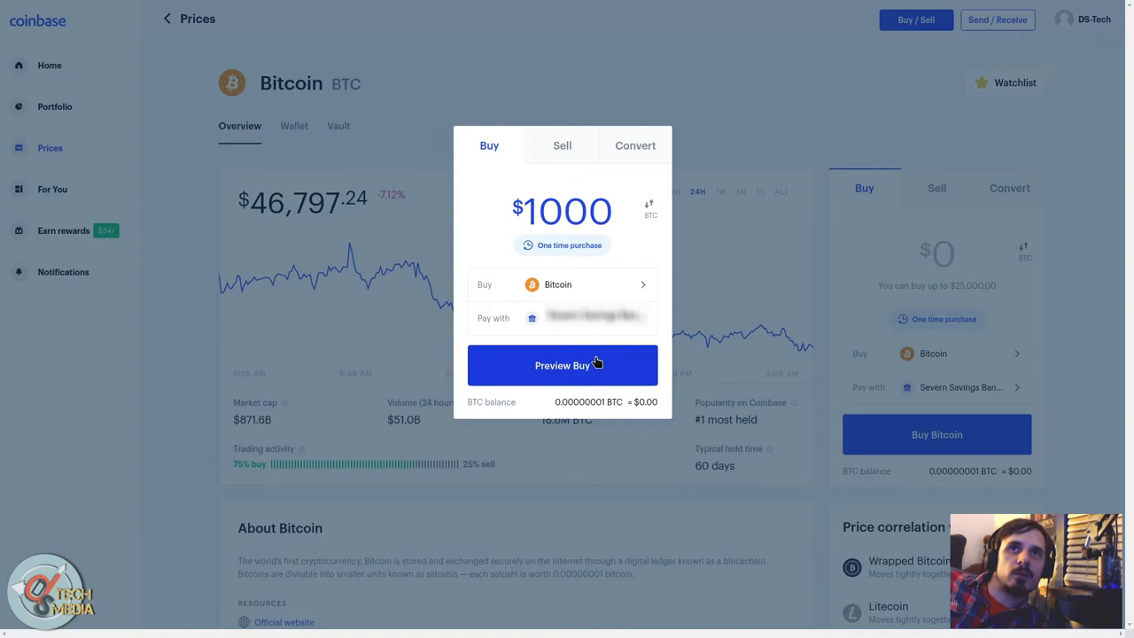
{"action": "left_click", "coordinate": [594, 364]}
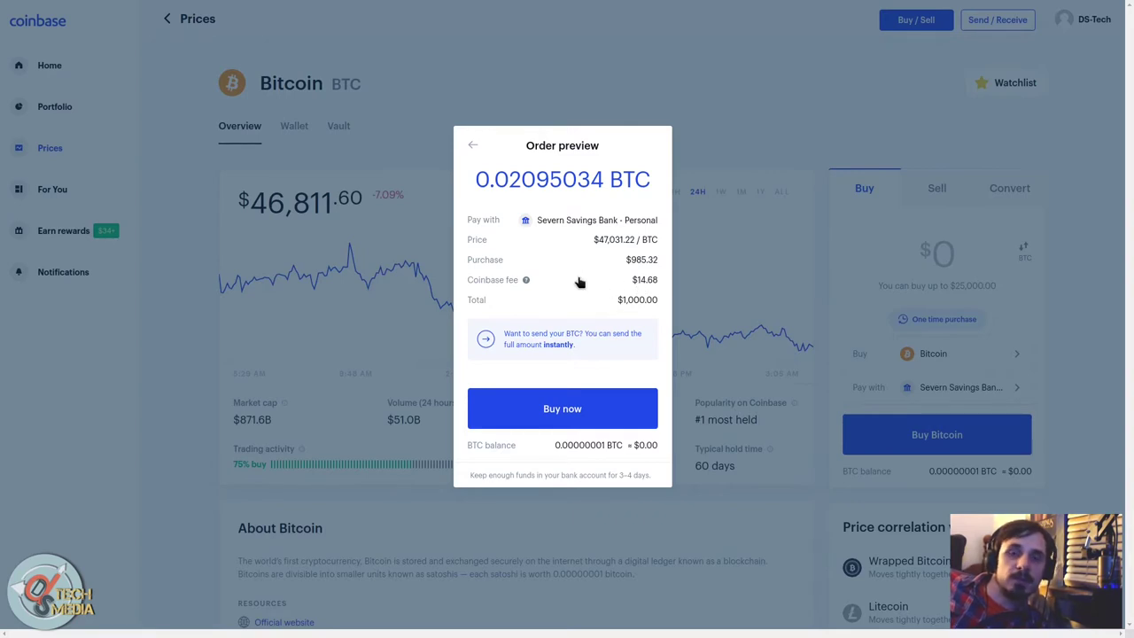
{"action": "left_click", "coordinate": [472, 149]}
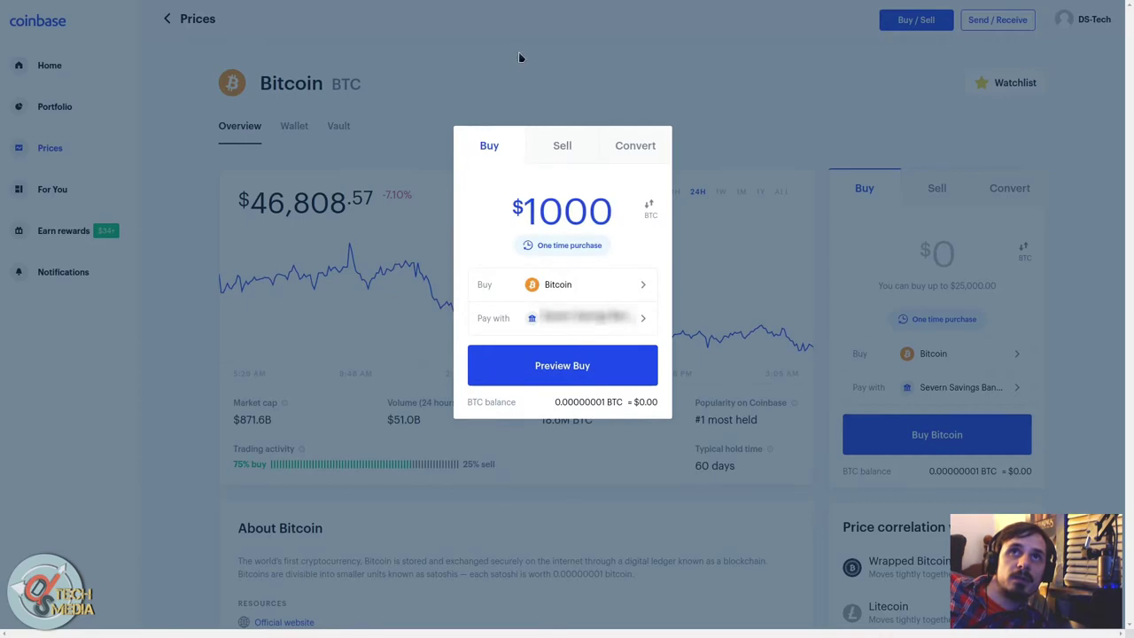
{"action": "left_click", "coordinate": [551, 92]}
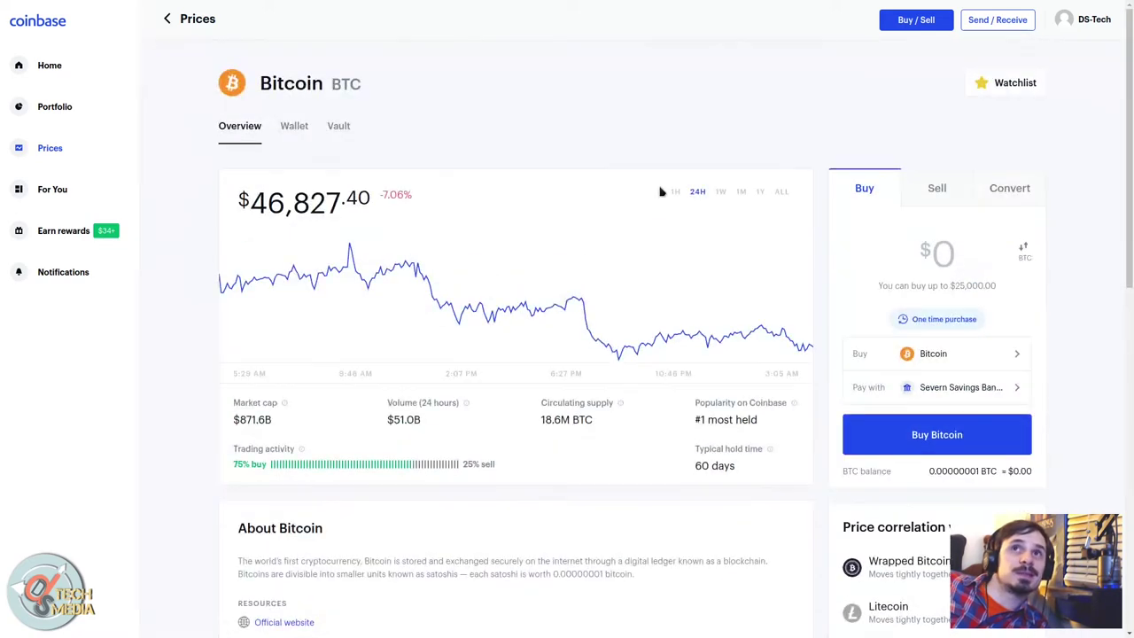
Step: View Bitcoin's price chart over the 1W, 1M, 1Y and ALL ranges and return to the Home dashboard
{"action": "left_click", "coordinate": [724, 193]}
{"action": "left_click", "coordinate": [743, 193]}
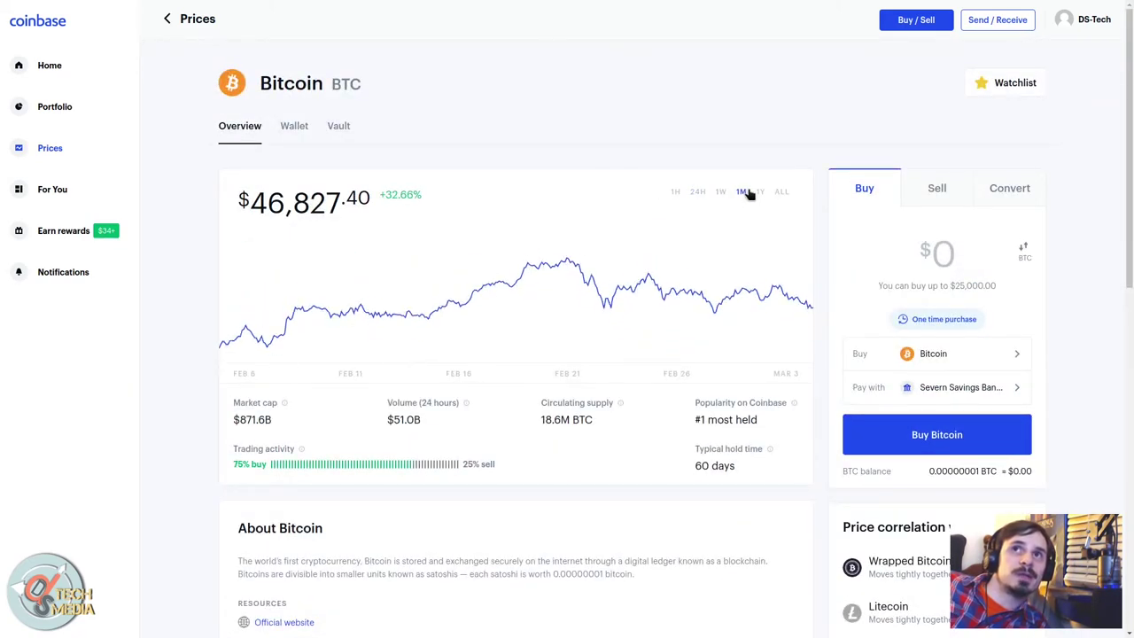
{"action": "left_click", "coordinate": [761, 193]}
{"action": "left_click", "coordinate": [781, 193]}
{"action": "key", "text": "alt+Left"}
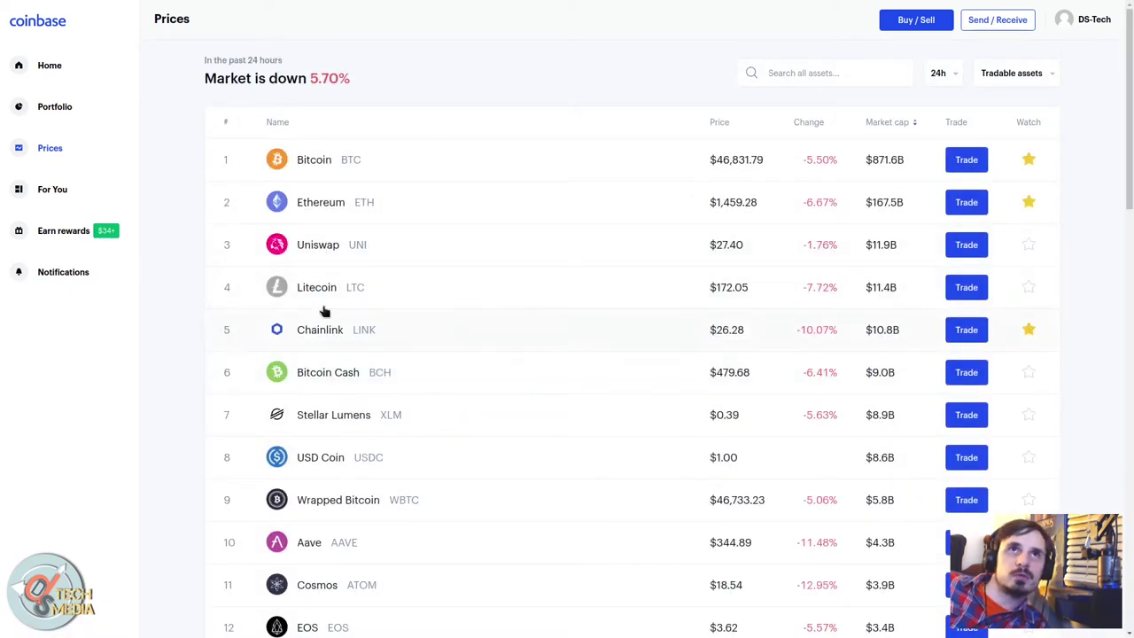
{"action": "key", "text": "alt+Left"}
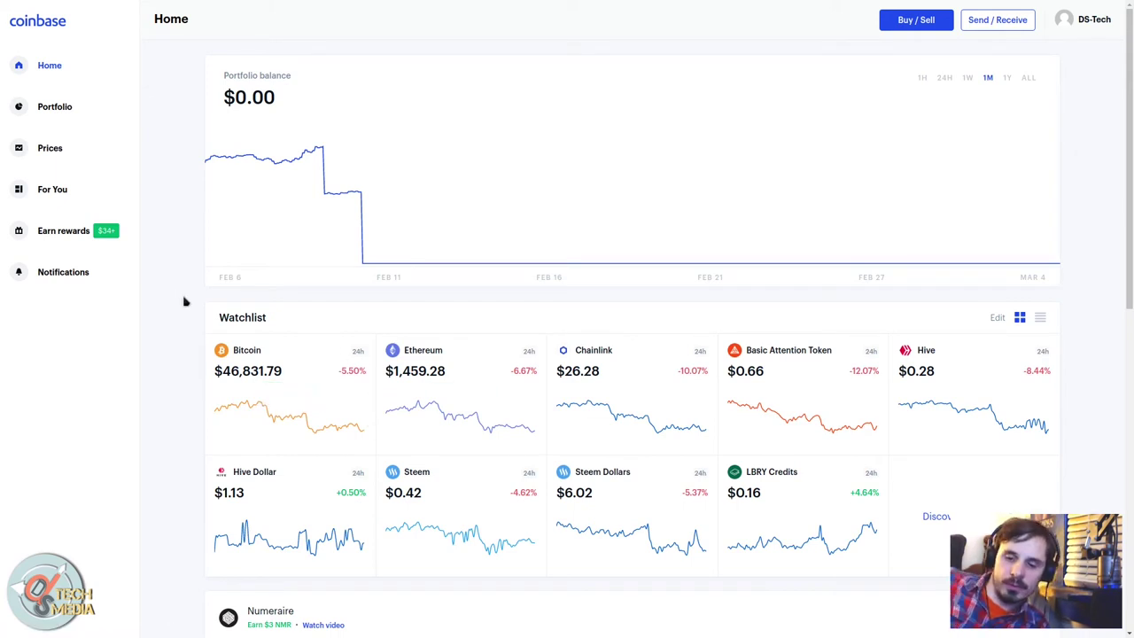
Step: Switch to the open Coinbase Pro BTC-USD trading page and show it in full screen
{"action": "key", "text": "F11"}
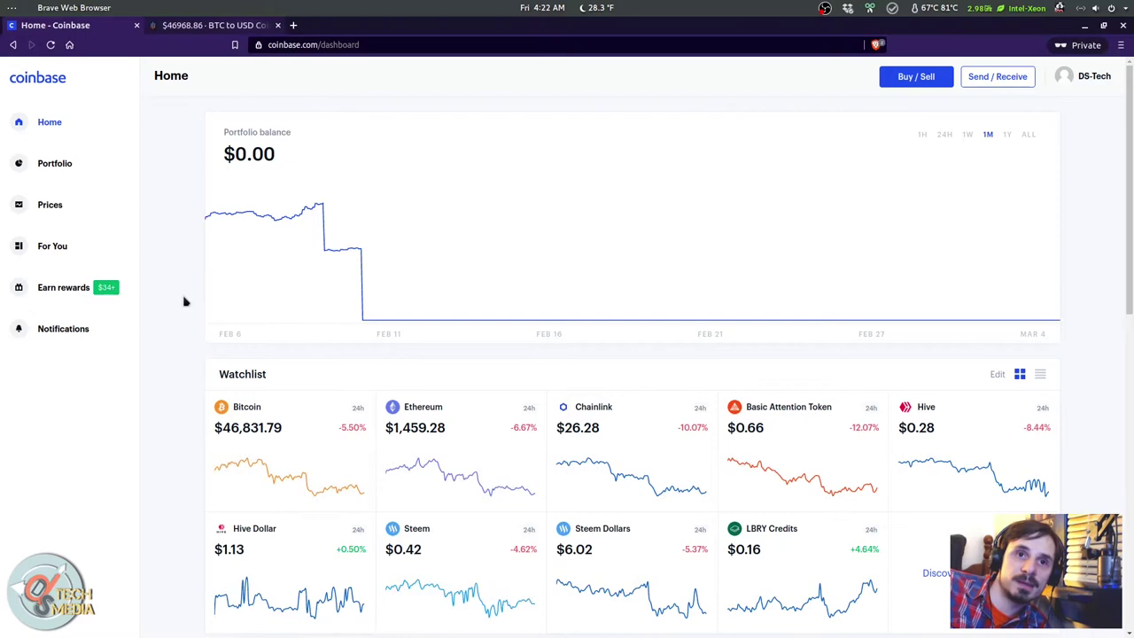
{"action": "left_click", "coordinate": [229, 27]}
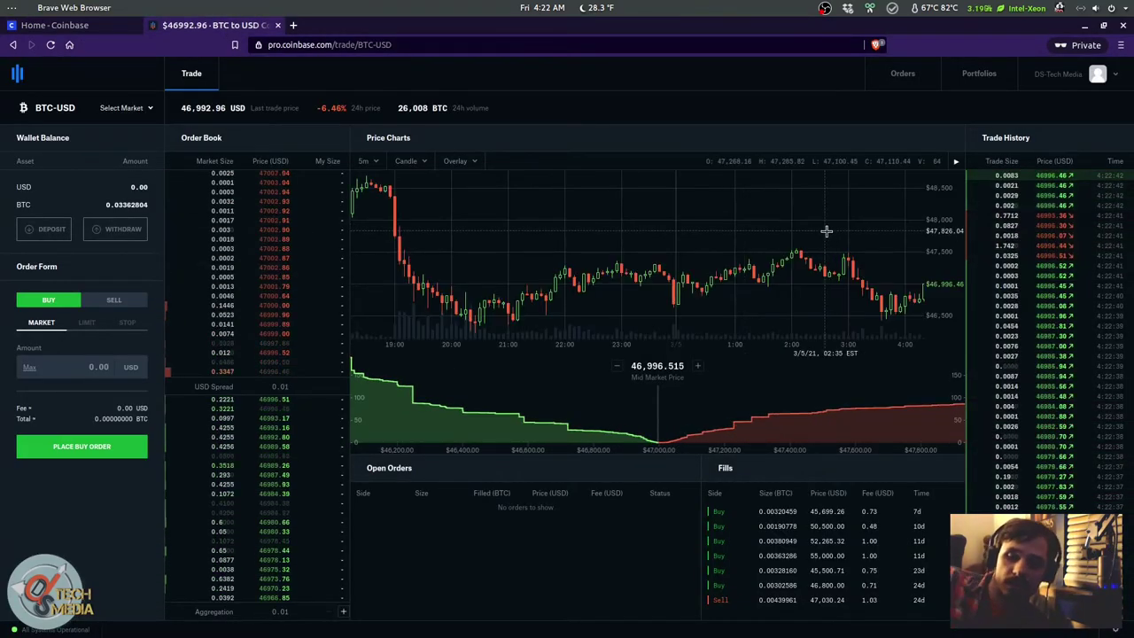
{"action": "key", "text": "F11"}
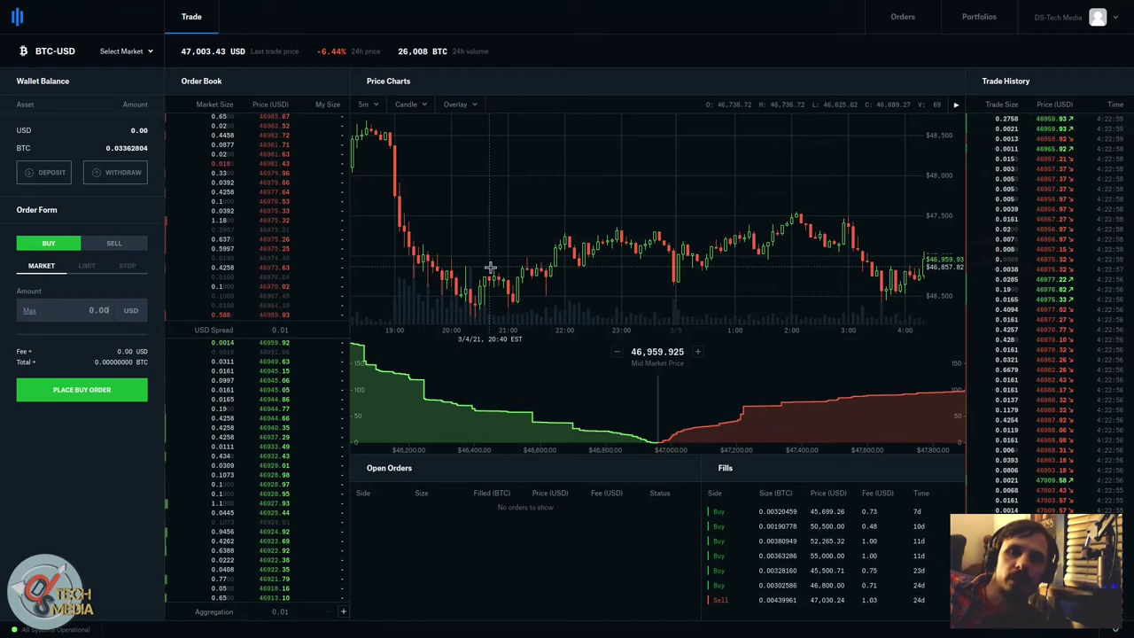
Step: Check the price chart's type options and the trading page's web address, and return to full screen
{"action": "left_click", "coordinate": [415, 105]}
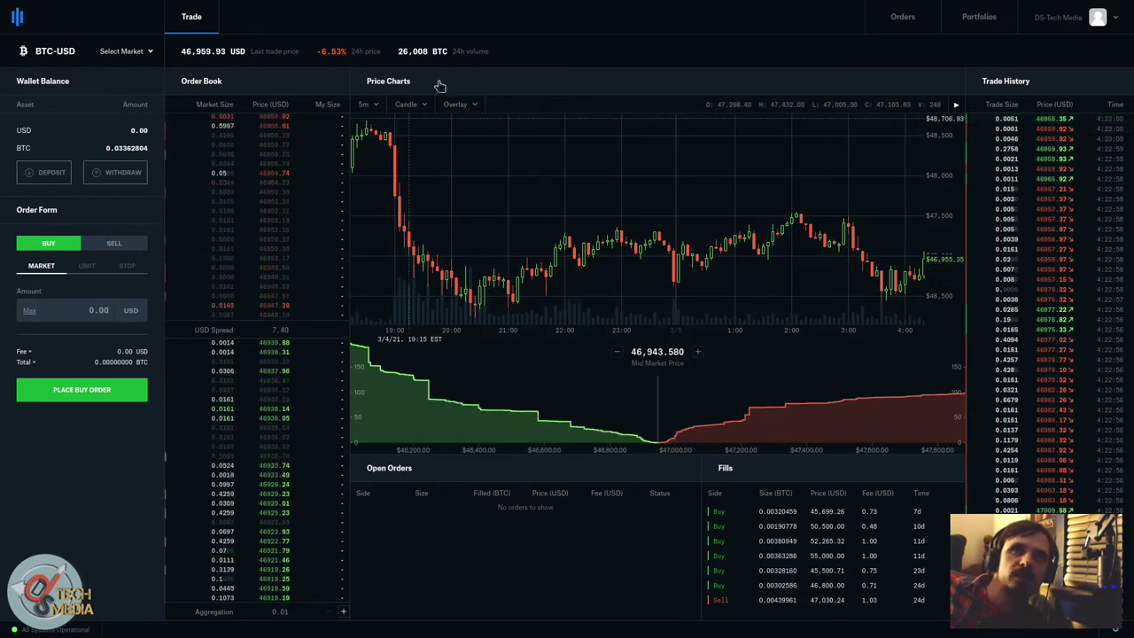
{"action": "left_click", "coordinate": [494, 69]}
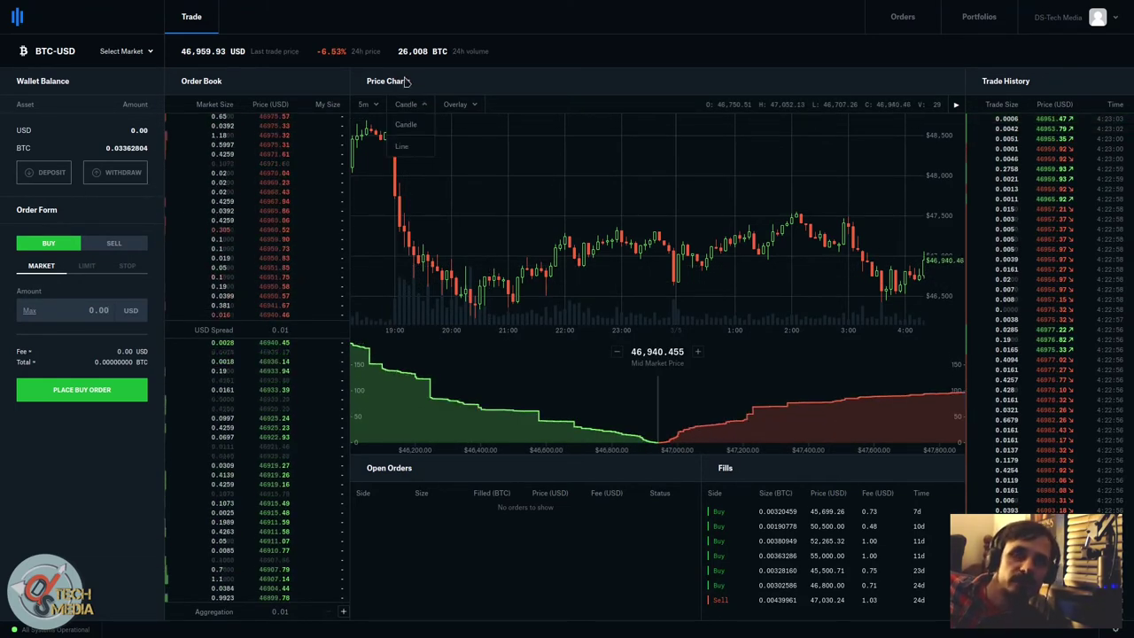
{"action": "key", "text": "F11"}
{"action": "left_click", "coordinate": [285, 46]}
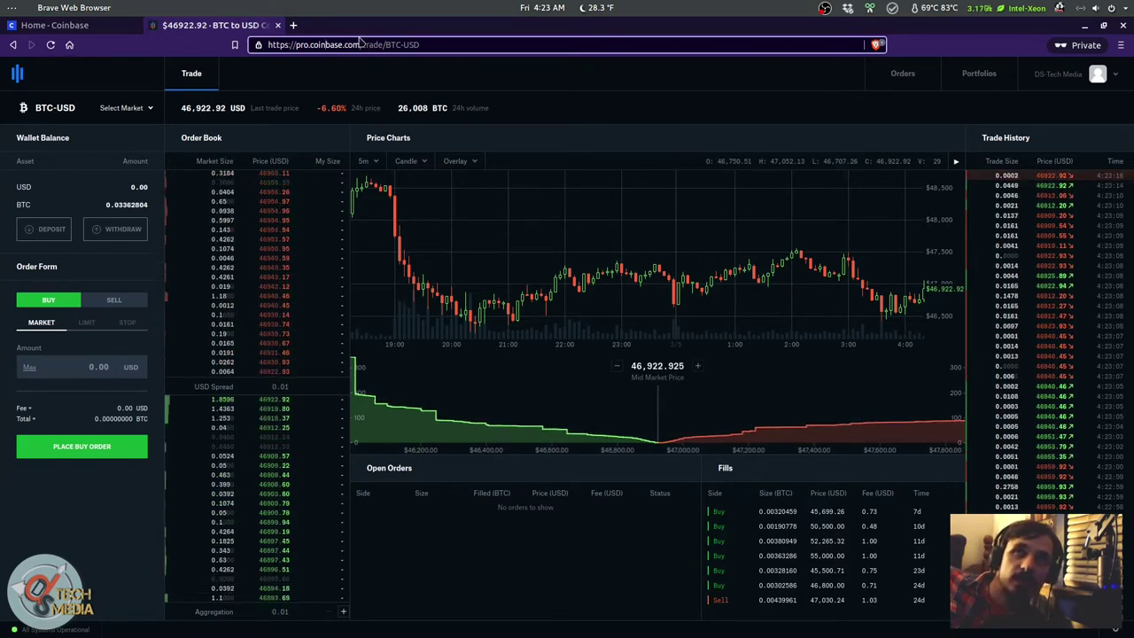
{"action": "key", "text": "F11"}
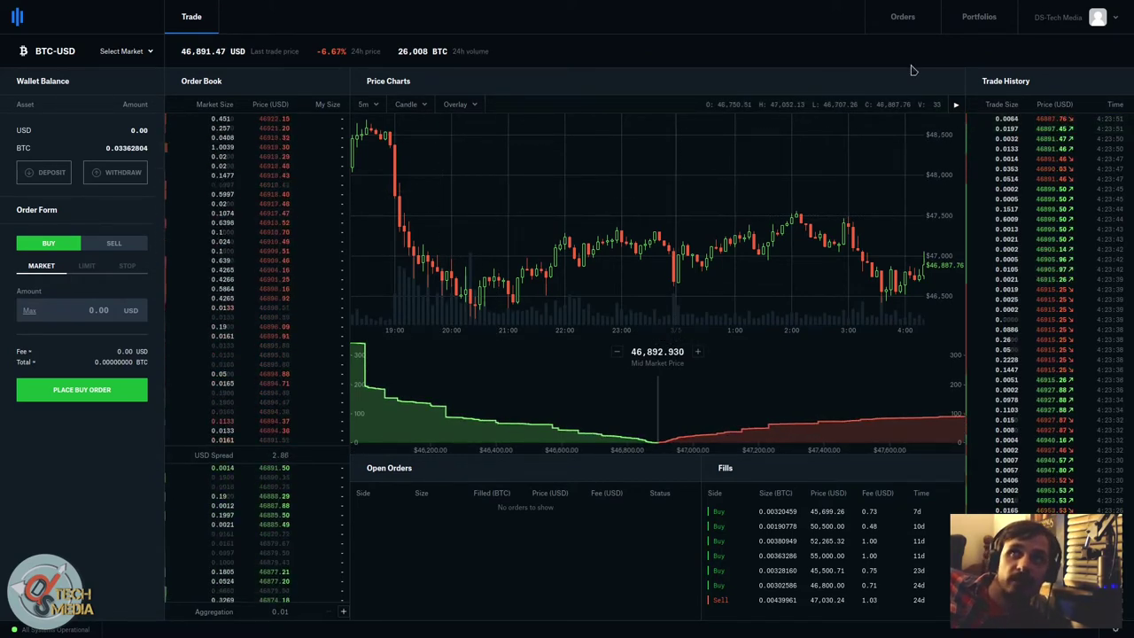
Step: Open the Portfolios overview, look at the deposit methods for BTC and close the deposit dialog
{"action": "left_click", "coordinate": [980, 16]}
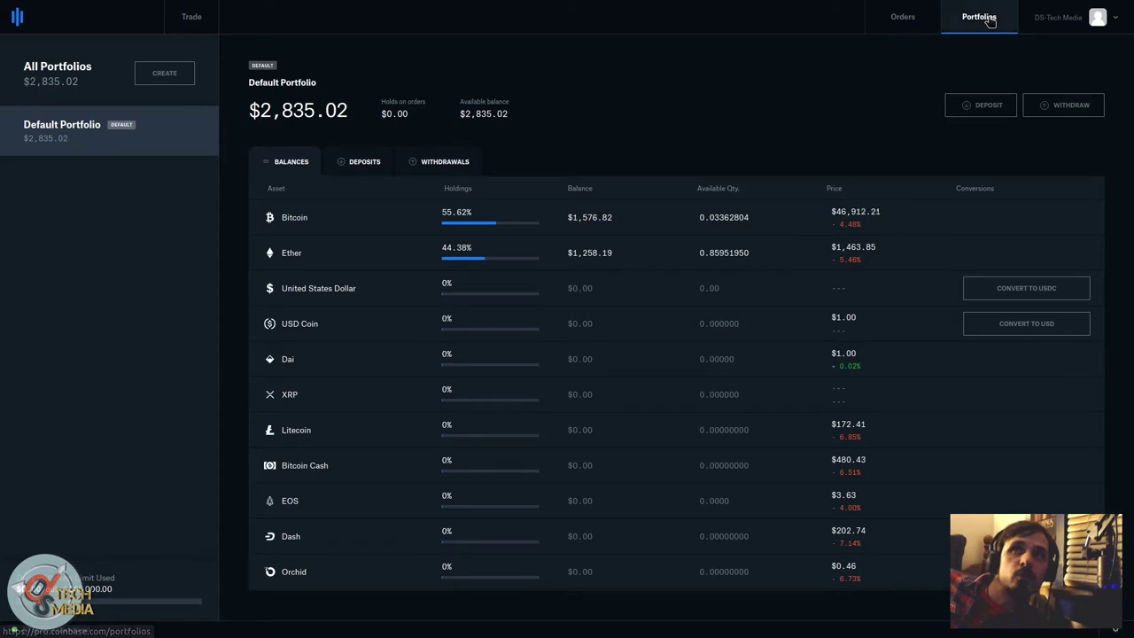
{"action": "left_click", "coordinate": [986, 108]}
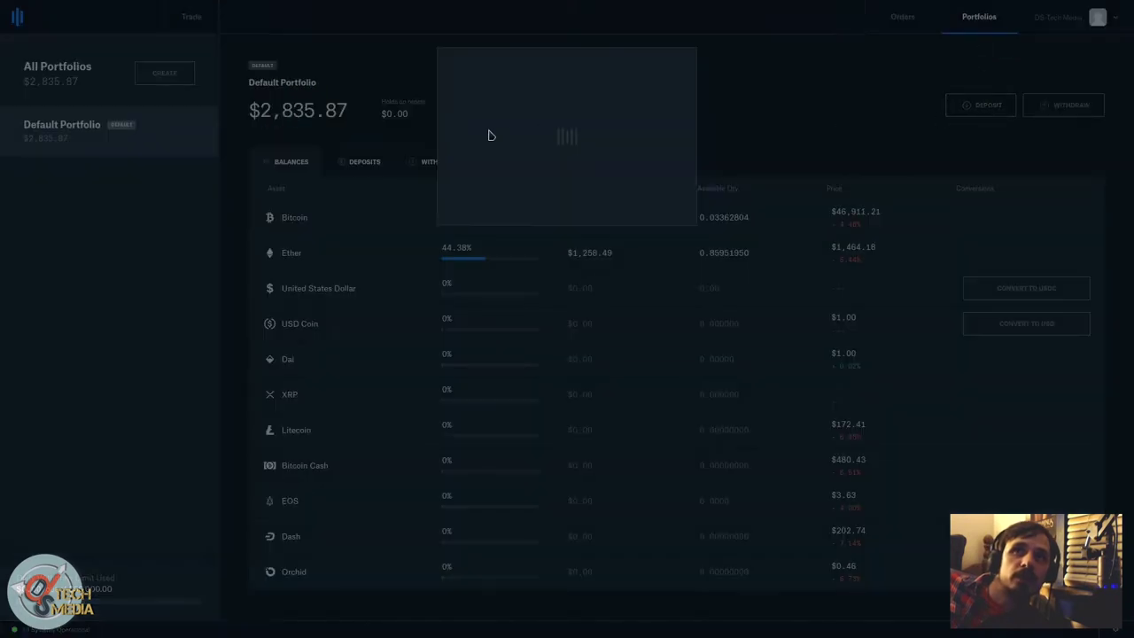
{"action": "left_click", "coordinate": [465, 150]}
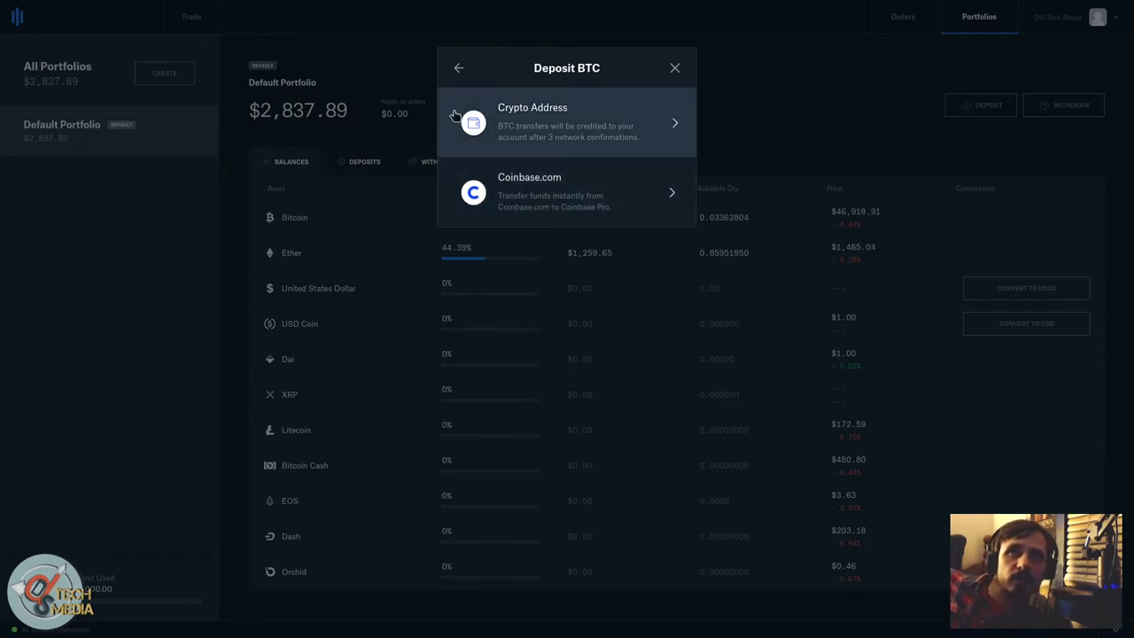
{"action": "left_click", "coordinate": [676, 64]}
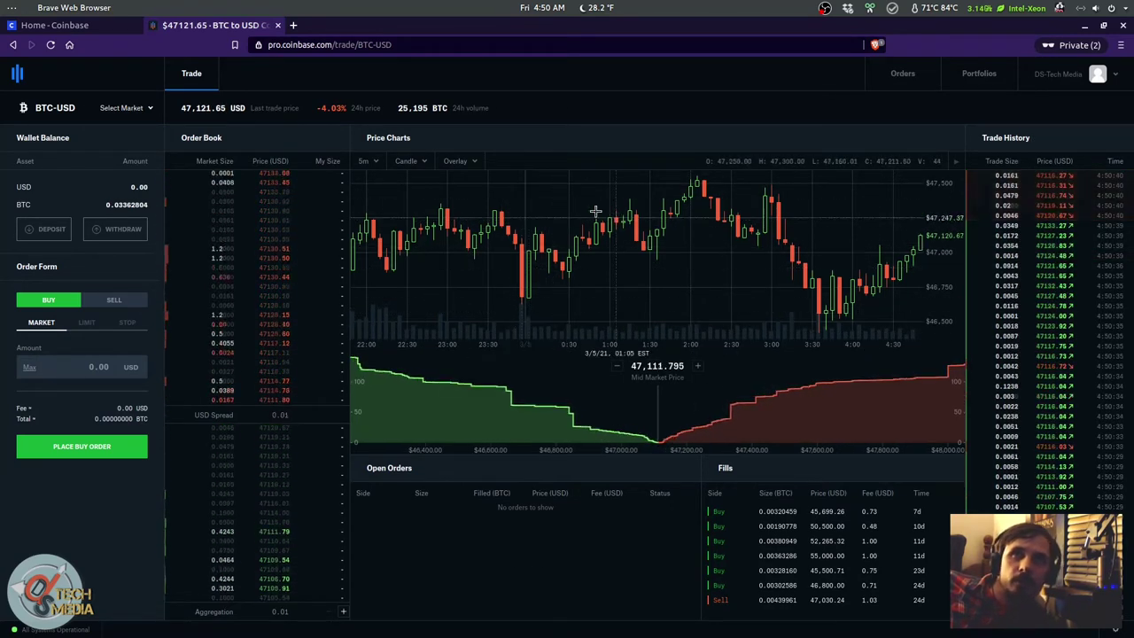
Step: Show the BTC-USD price chart as a line chart and restore the candle display
{"action": "left_click", "coordinate": [452, 162]}
{"action": "left_click", "coordinate": [438, 162]}
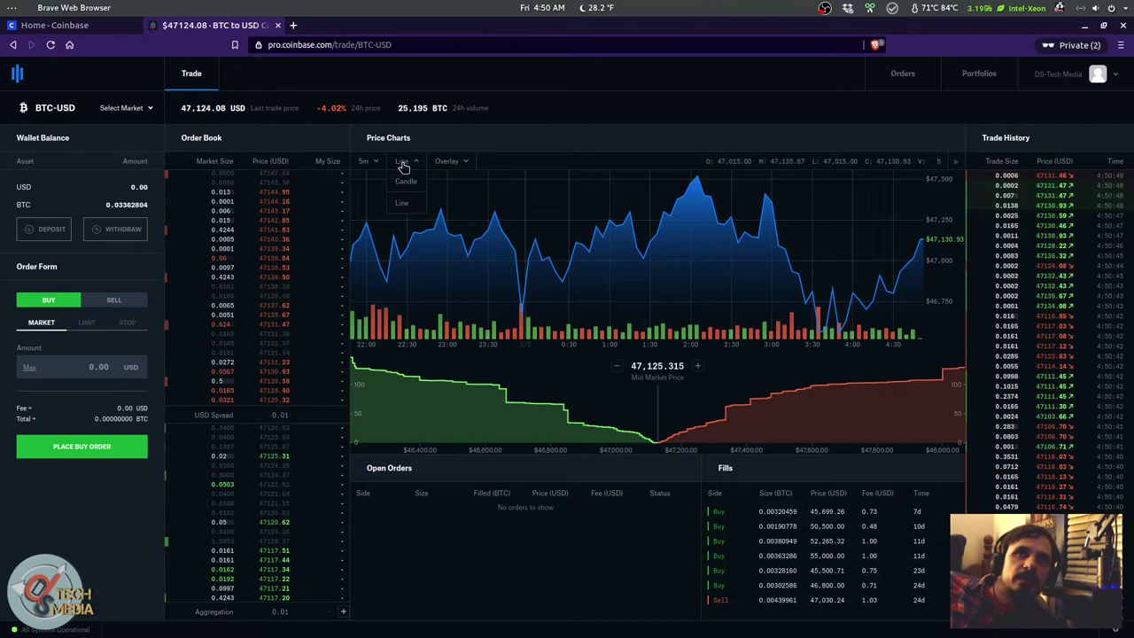
{"action": "left_click", "coordinate": [405, 182]}
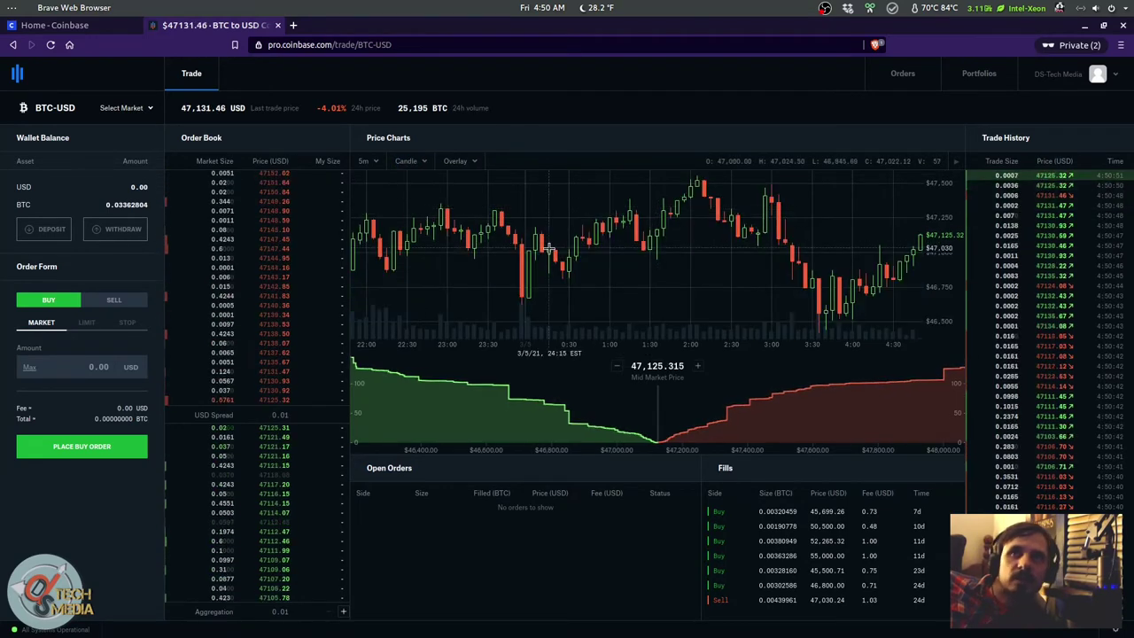
Step: Overlay moving-average lines on the BTC-USD candle chart and examine how they follow the recent candles
{"action": "left_click", "coordinate": [455, 161]}
{"action": "left_click", "coordinate": [470, 202]}
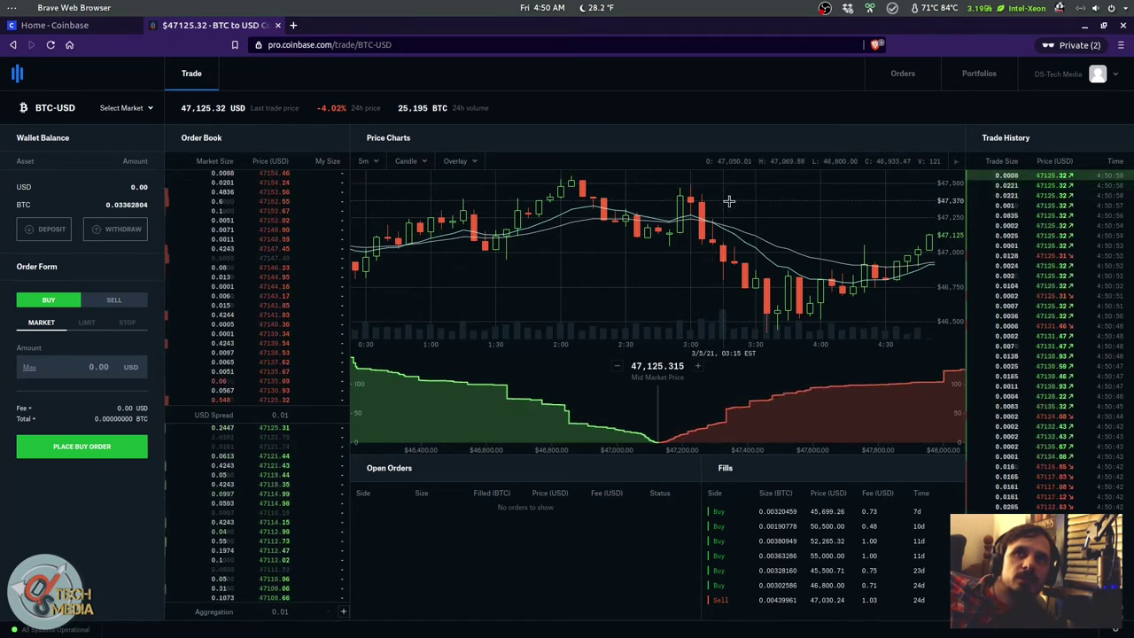
{"action": "scroll", "coordinate": [729, 198], "scroll_direction": "up", "scroll_amount": 1}
{"action": "scroll", "coordinate": [468, 214], "scroll_direction": "up", "scroll_amount": 2}
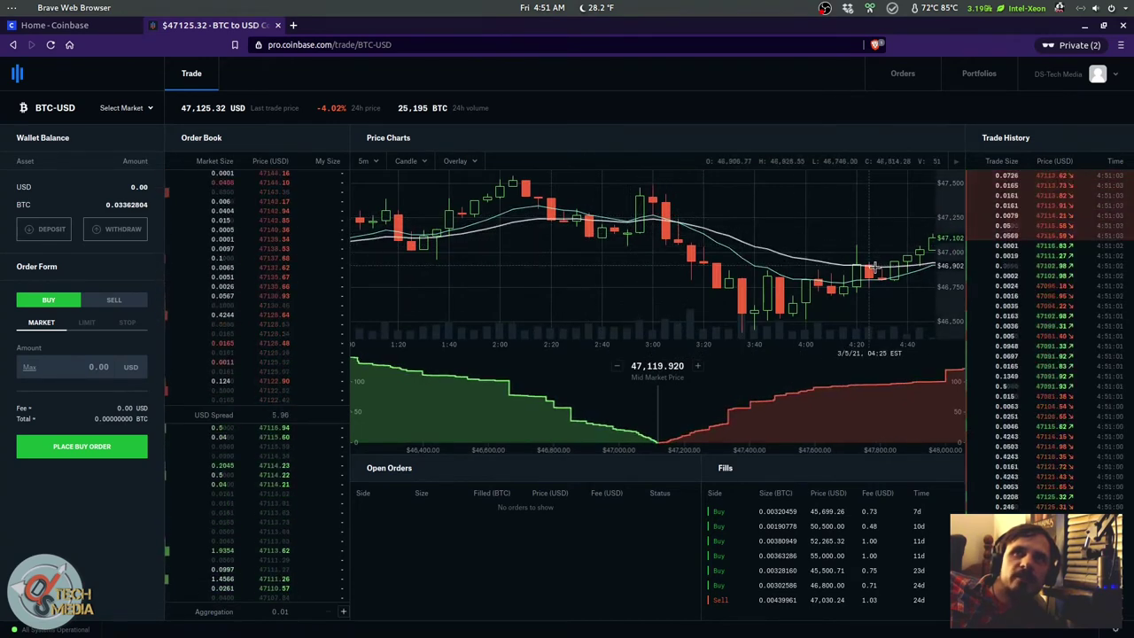
{"action": "scroll", "coordinate": [802, 238], "scroll_direction": "down", "scroll_amount": 3}
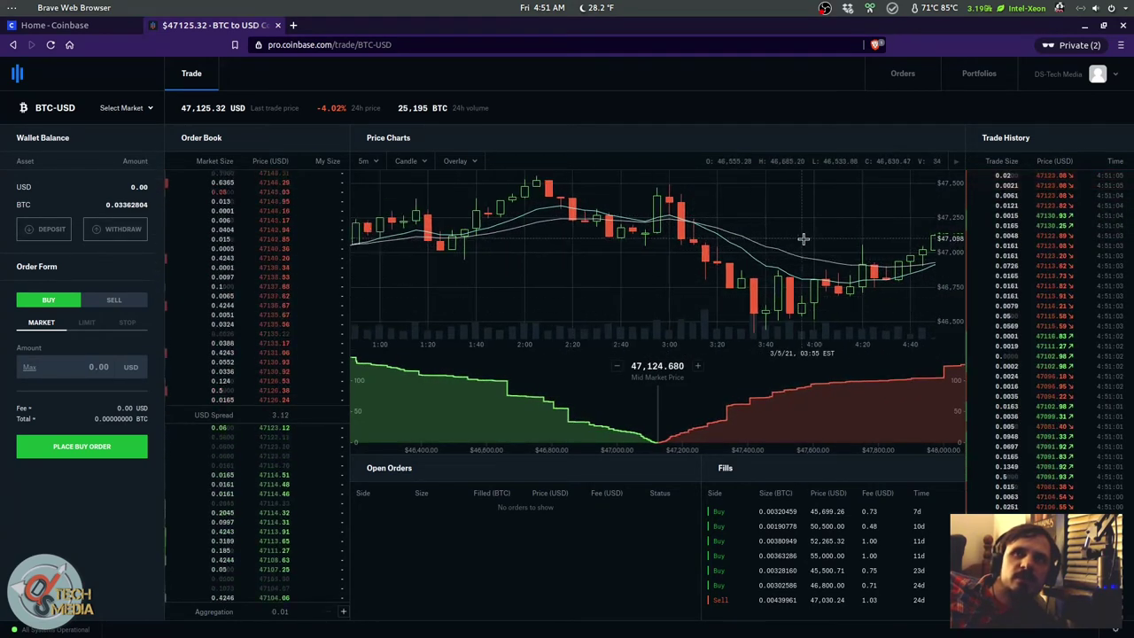
Step: Zoom out the BTC-USD price chart and compare it at 1d, 1h, 15m and 1m candle intervals
{"action": "scroll", "coordinate": [807, 238], "scroll_direction": "down", "scroll_amount": 1}
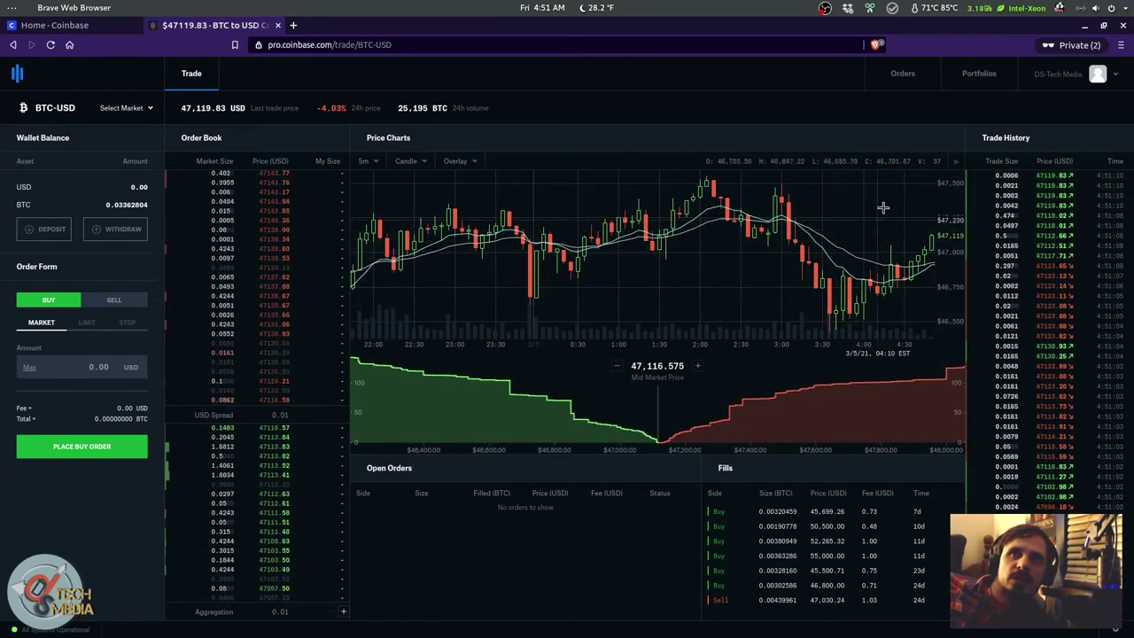
{"action": "scroll", "coordinate": [881, 203], "scroll_direction": "down", "scroll_amount": 4}
{"action": "left_click", "coordinate": [365, 160]}
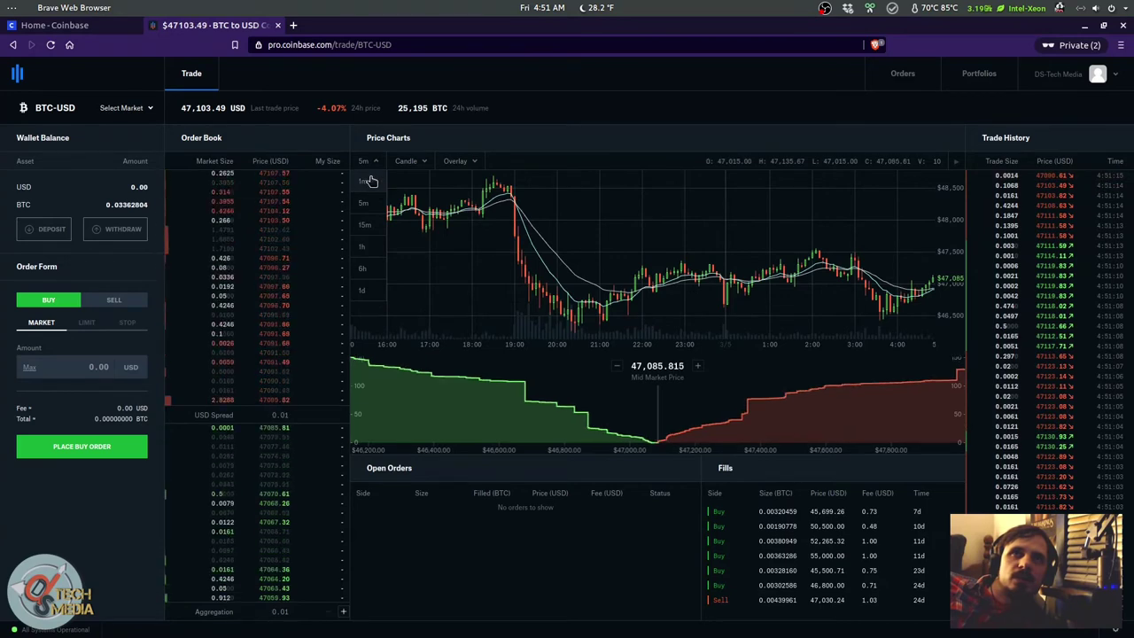
{"action": "left_click", "coordinate": [371, 181]}
{"action": "left_click", "coordinate": [364, 290]}
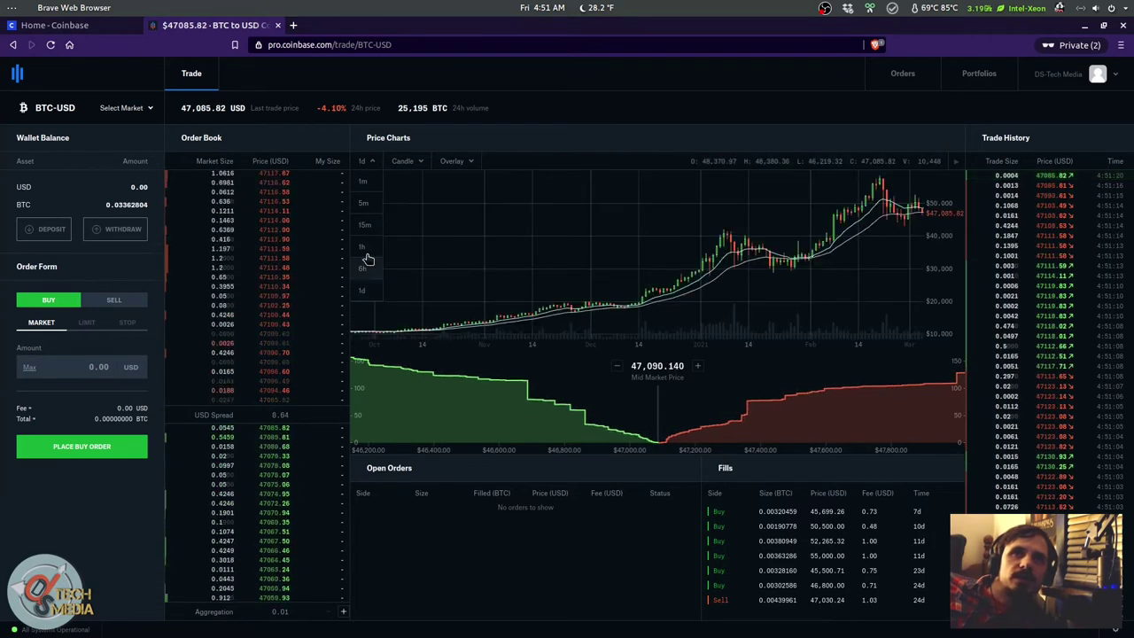
{"action": "left_click", "coordinate": [367, 247]}
{"action": "left_click", "coordinate": [367, 228]}
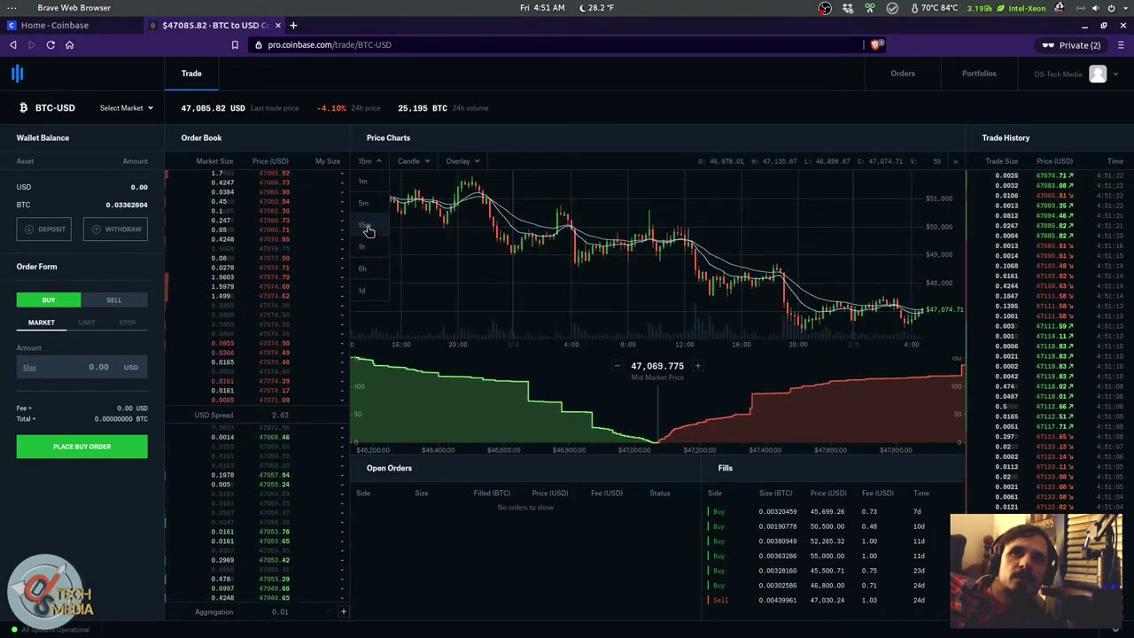
{"action": "left_click", "coordinate": [370, 180]}
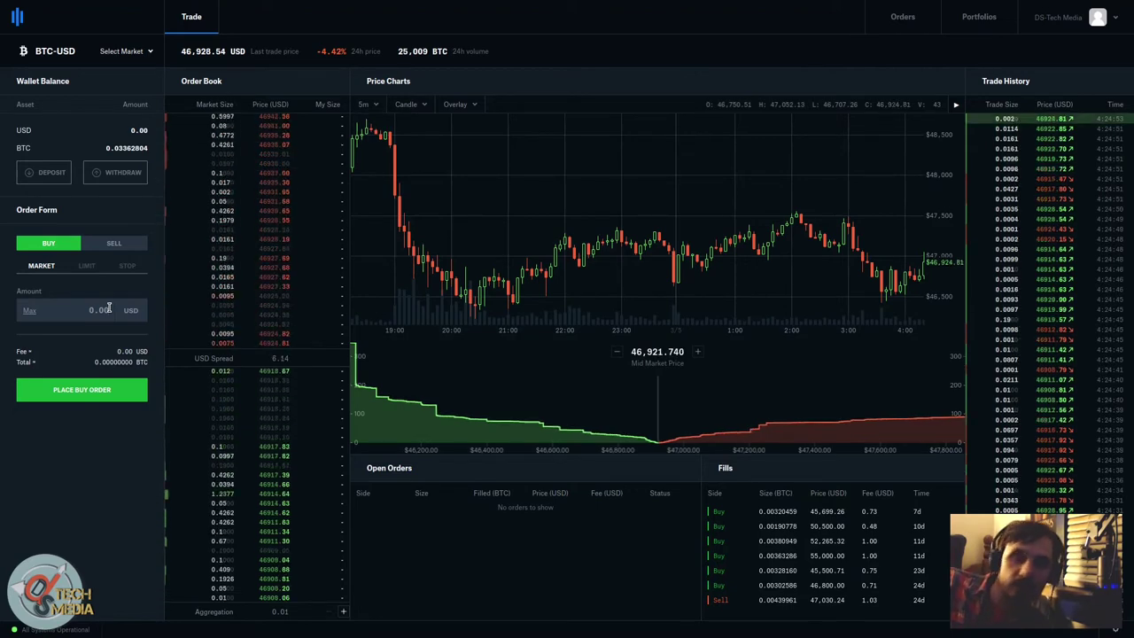
Step: Enter 1000 USD as the market buy amount and check the order's fee and BTC total
{"action": "left_click", "coordinate": [108, 309]}
{"action": "type", "text": "1000"}
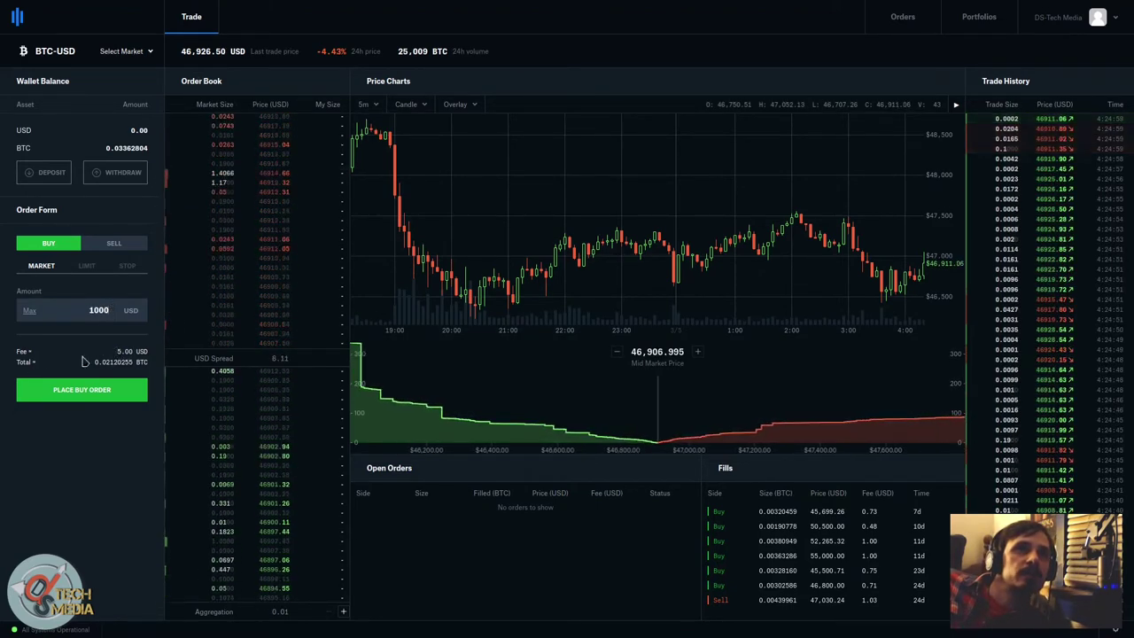
{"action": "left_click_drag", "start_coordinate": [121, 353], "coordinate": [58, 528]}
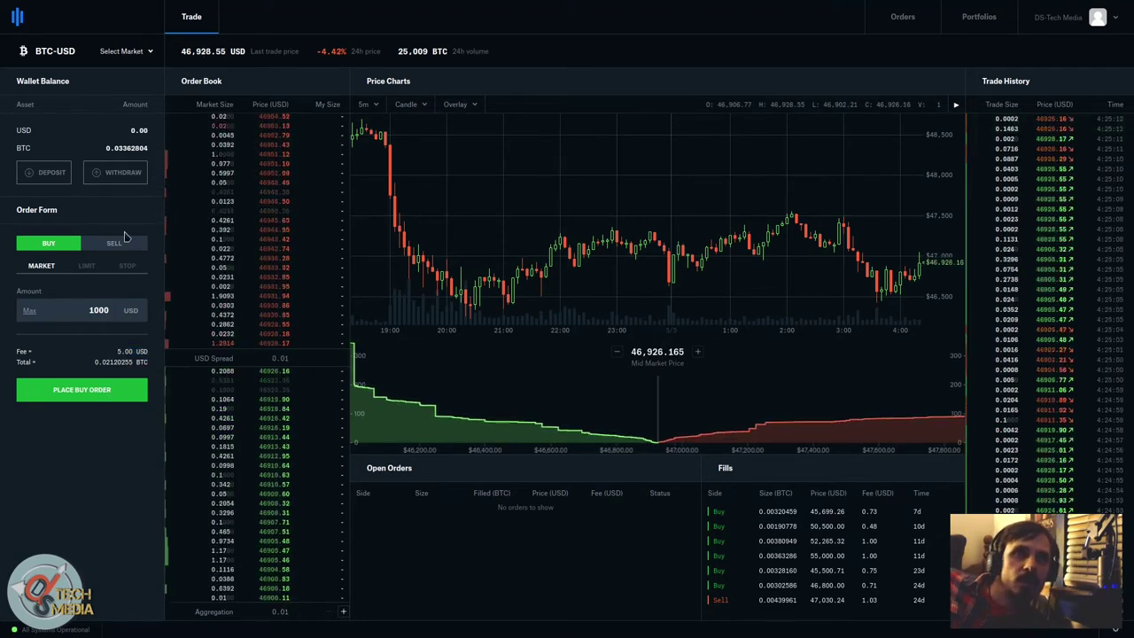
{"action": "left_click", "coordinate": [55, 245]}
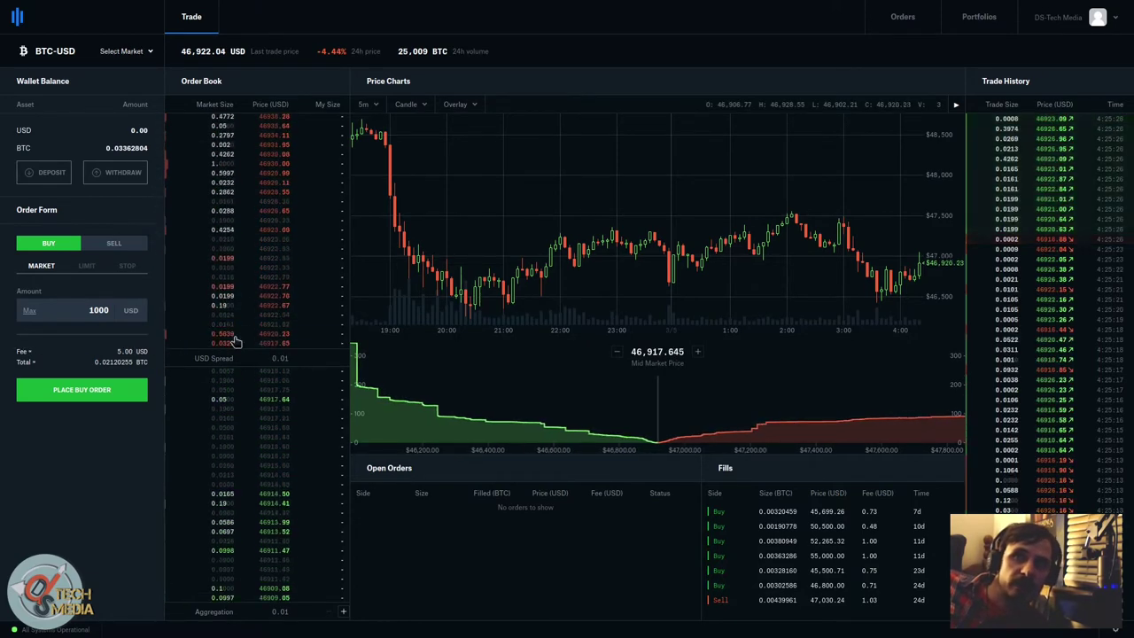
Step: Compare the order form's market, limit and stop fields for buying and selling, ending on a sell limit order
{"action": "left_click", "coordinate": [122, 241]}
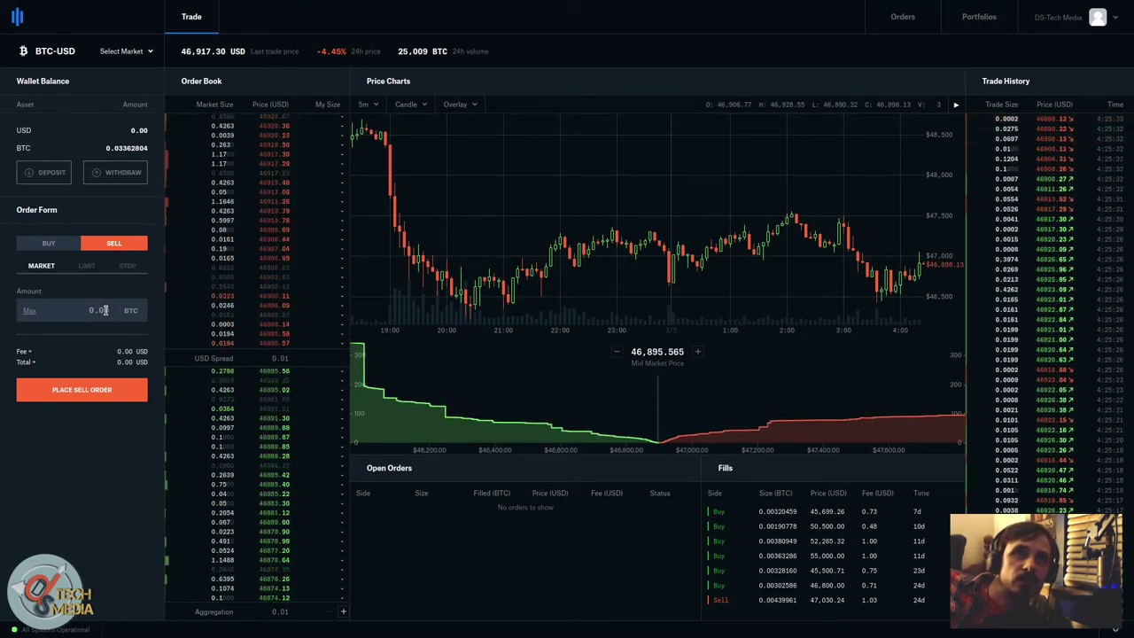
{"action": "left_click", "coordinate": [48, 243]}
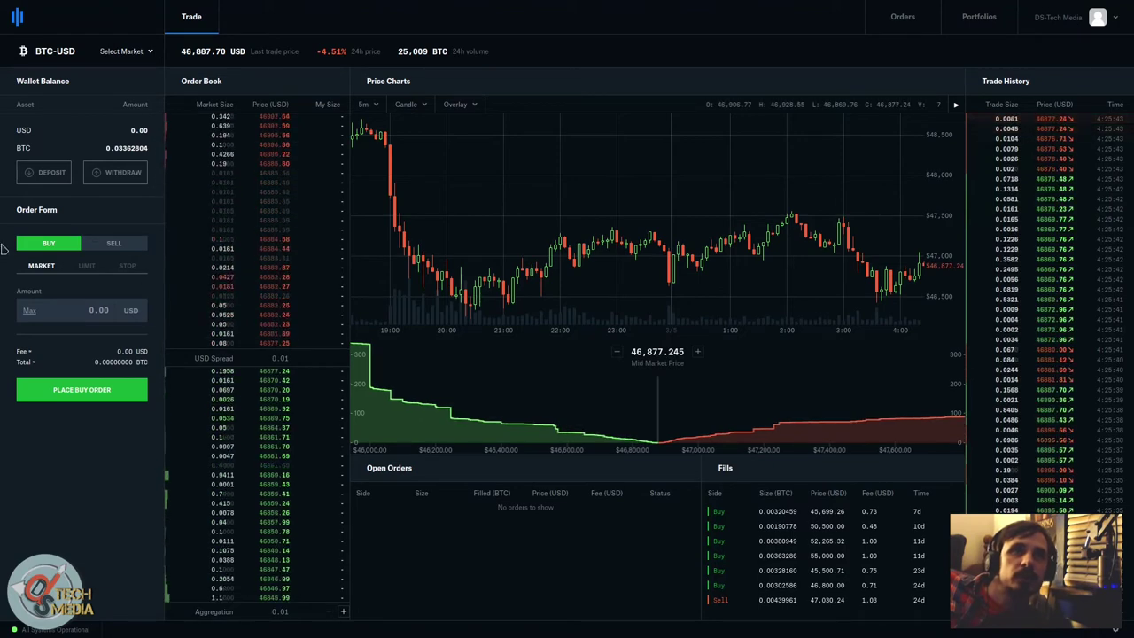
{"action": "left_click", "coordinate": [87, 266]}
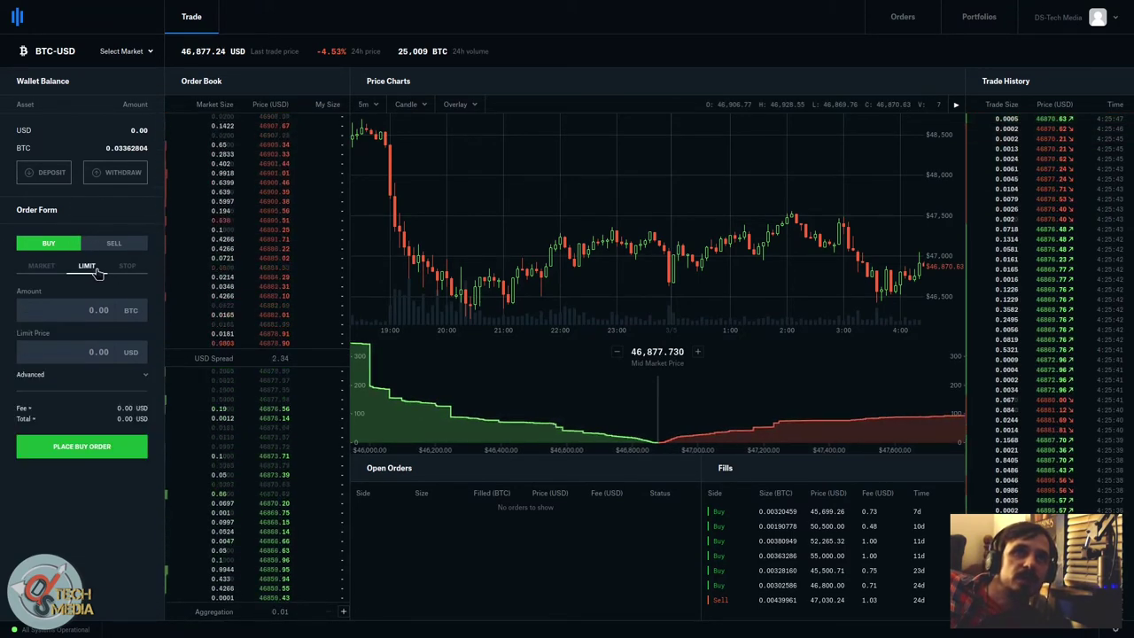
{"action": "left_click", "coordinate": [127, 266]}
{"action": "left_click", "coordinate": [113, 243]}
{"action": "left_click", "coordinate": [89, 268]}
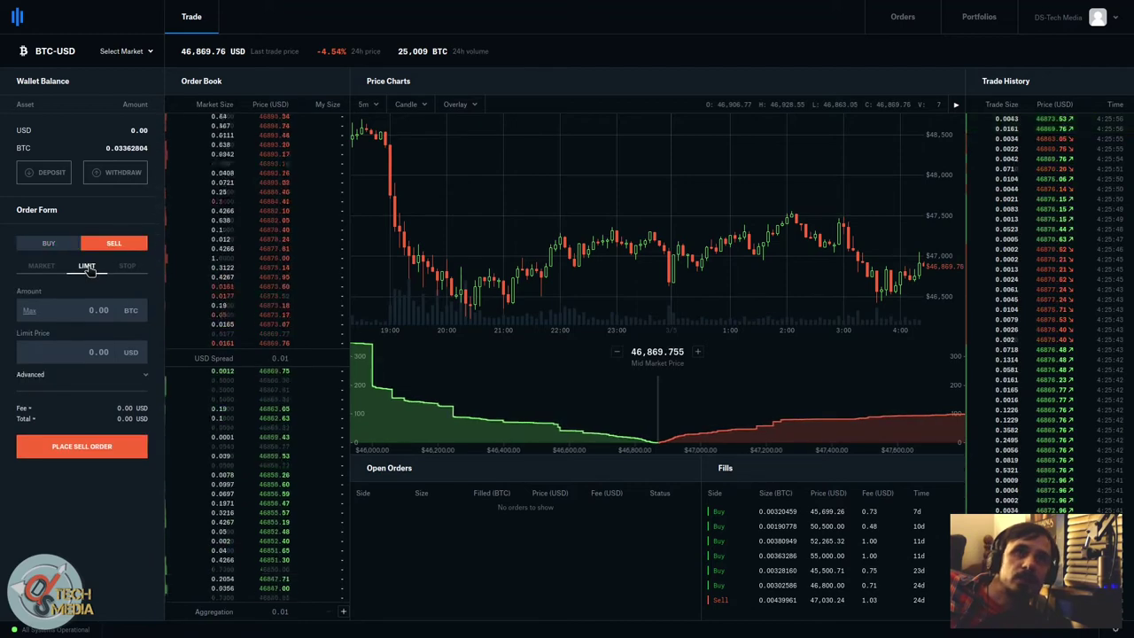
{"action": "left_click", "coordinate": [127, 266]}
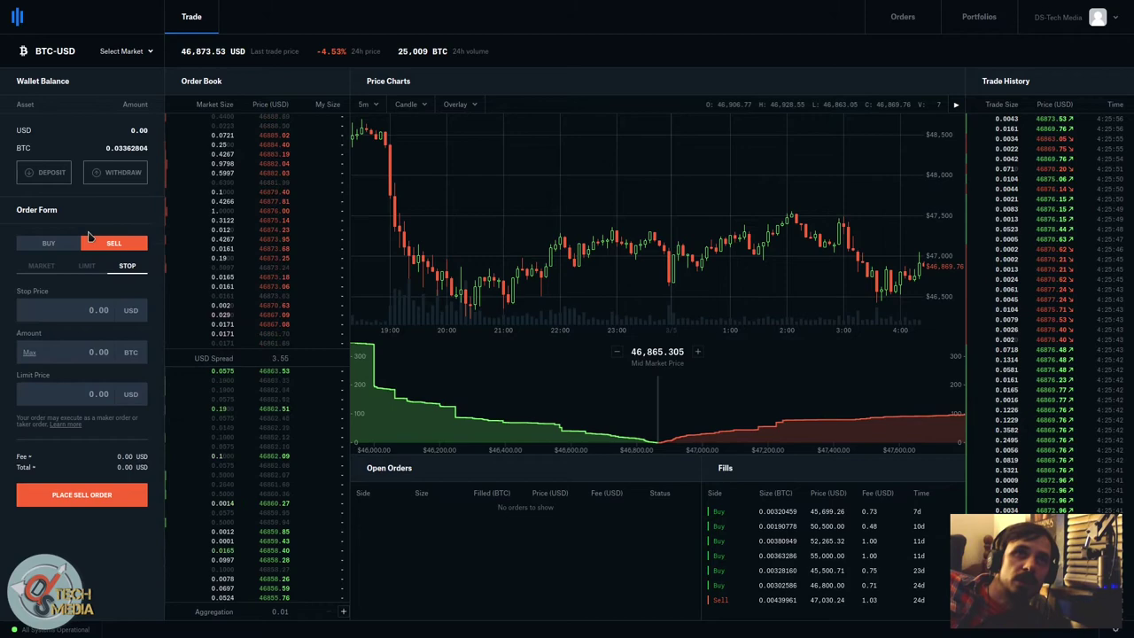
{"action": "left_click", "coordinate": [86, 265]}
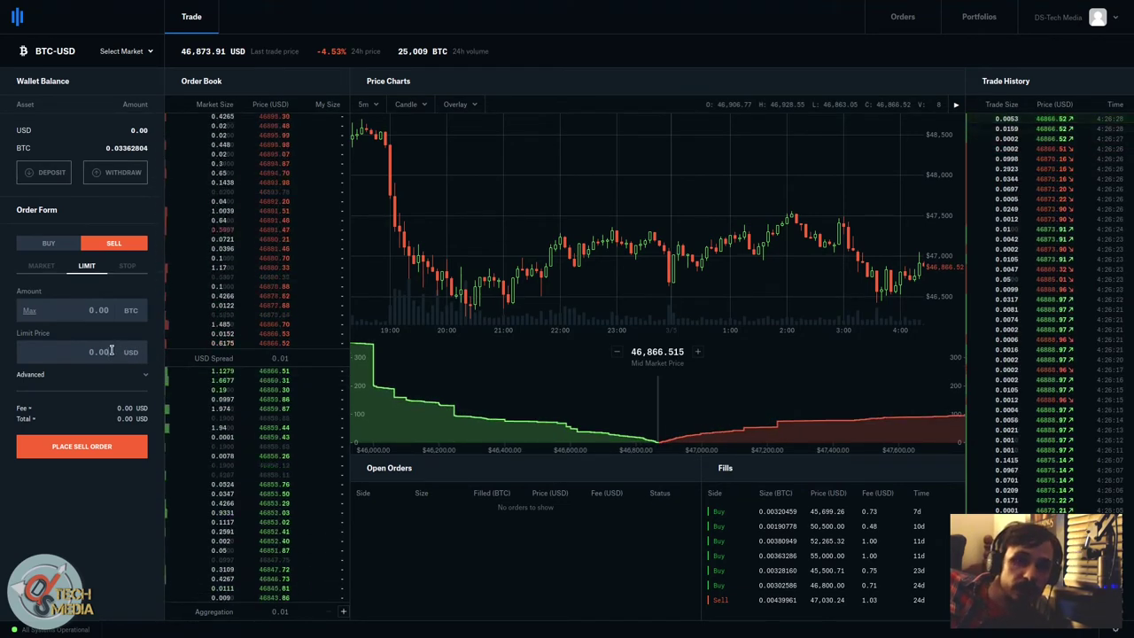
Step: Fill in a buy limit order with a limit price of 40000 USD and an amount of 0 BTC
{"action": "double_click", "coordinate": [187, 52]}
{"action": "left_click", "coordinate": [189, 53]}
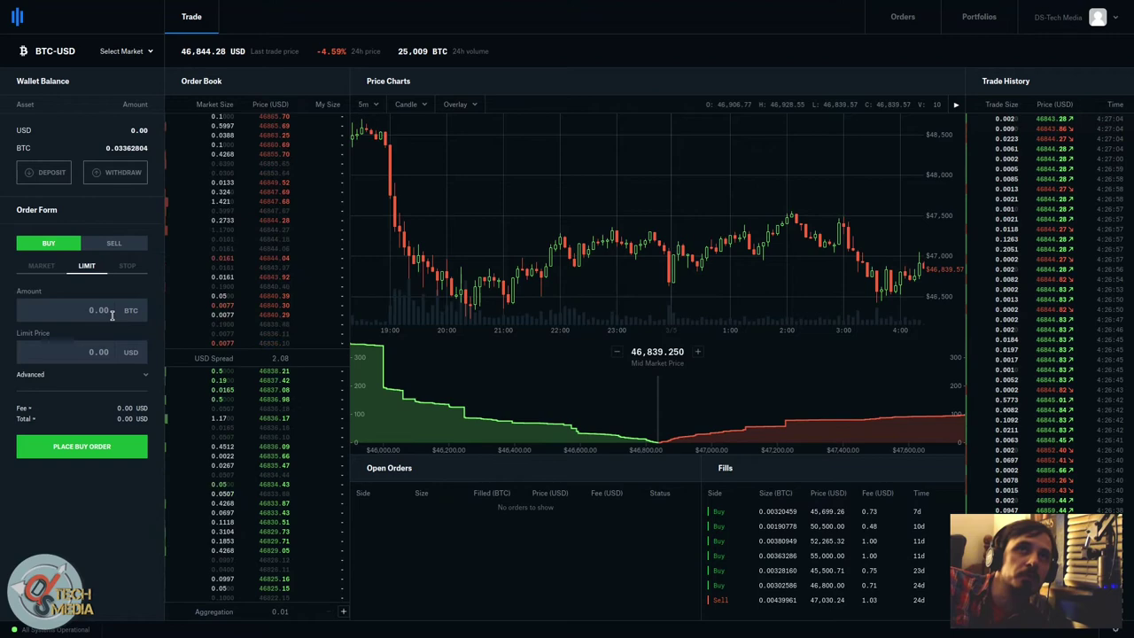
{"action": "type", "text": "40000"}
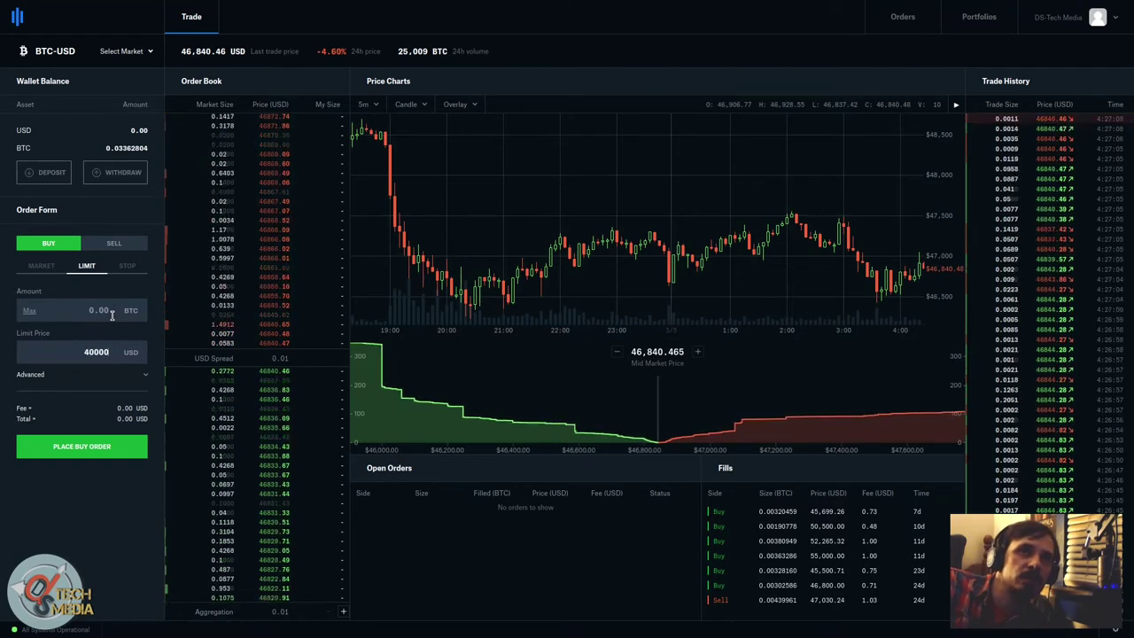
{"action": "left_click", "coordinate": [111, 314]}
{"action": "type", "text": "0"}
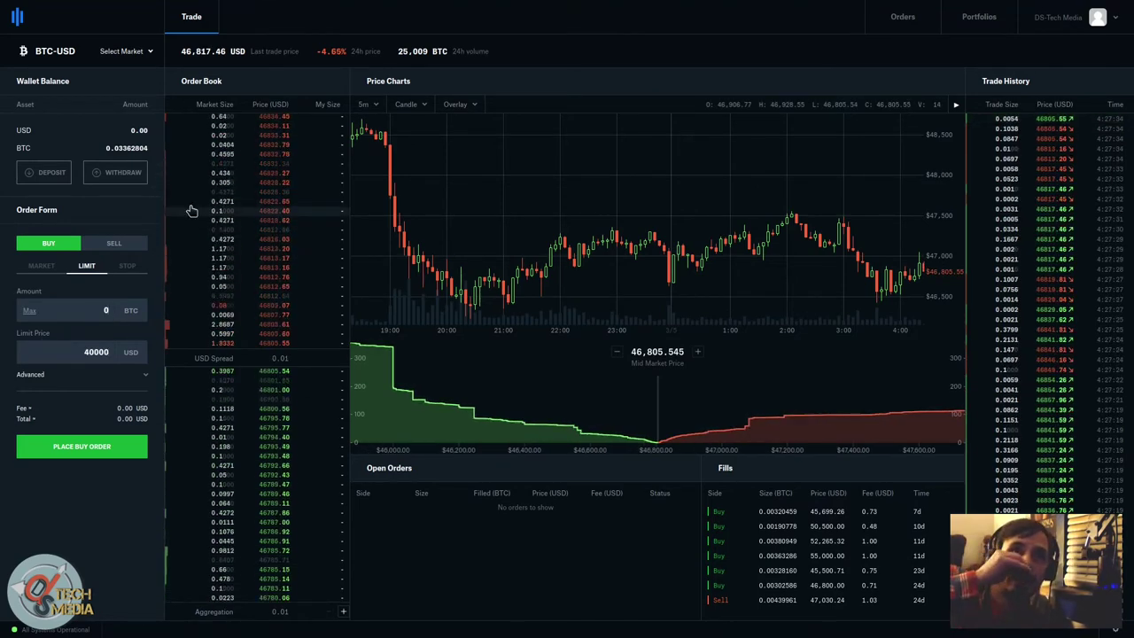
Step: Use the full BTC wallet balance in a sell limit order and change the amount to 0.00000029 BTC
{"action": "left_click", "coordinate": [126, 148]}
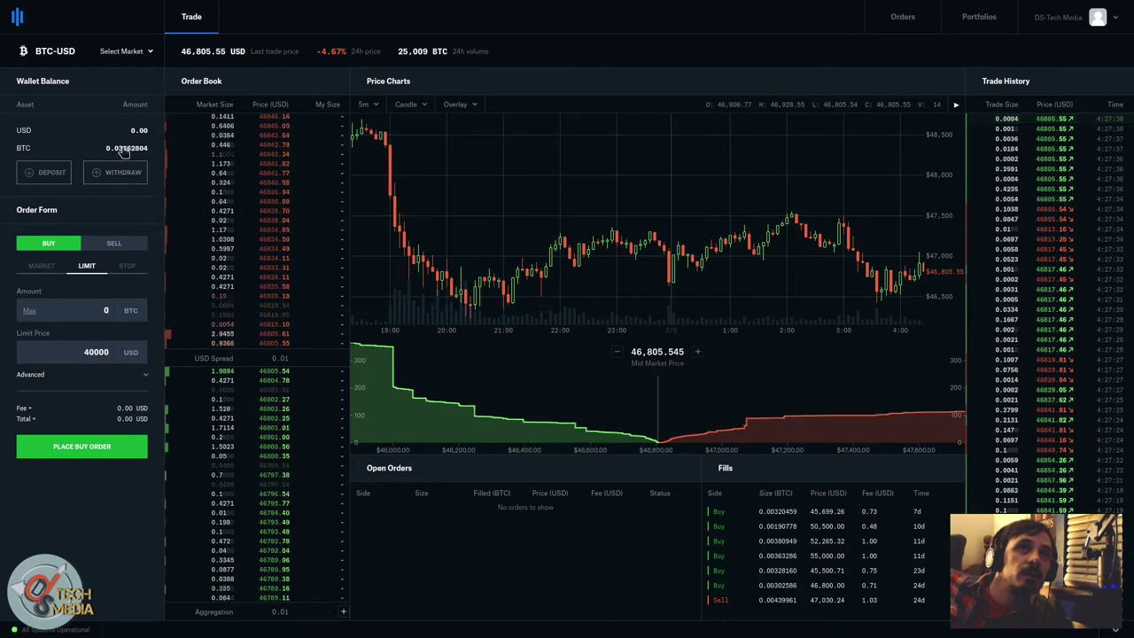
{"action": "left_click", "coordinate": [114, 243]}
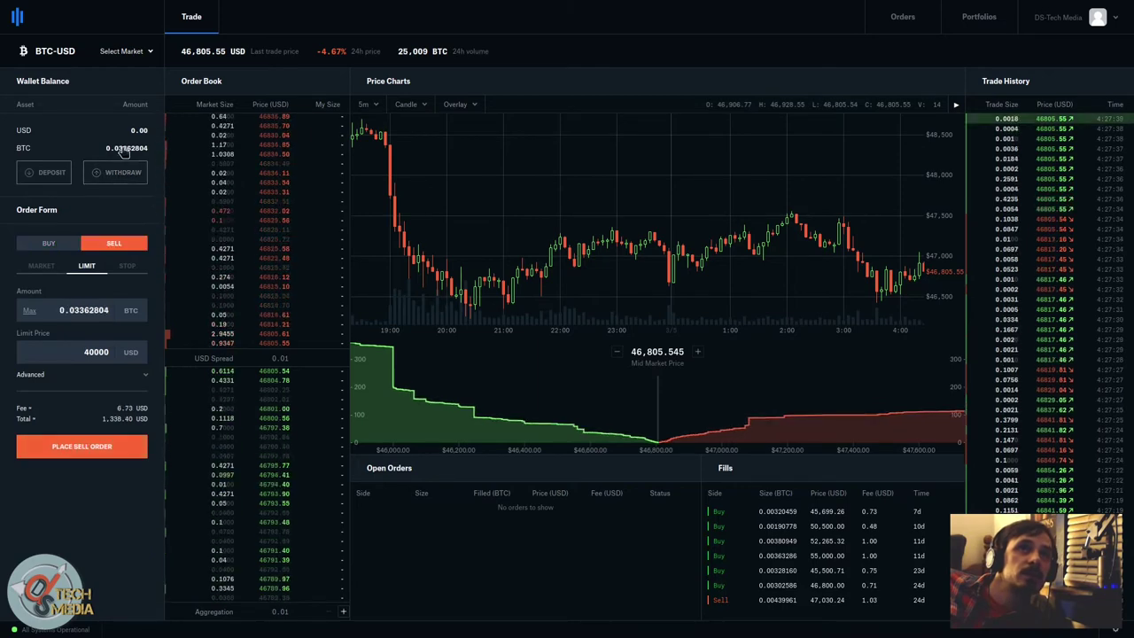
{"action": "double_click", "coordinate": [71, 310]}
{"action": "type", "text": "0.00000029"}
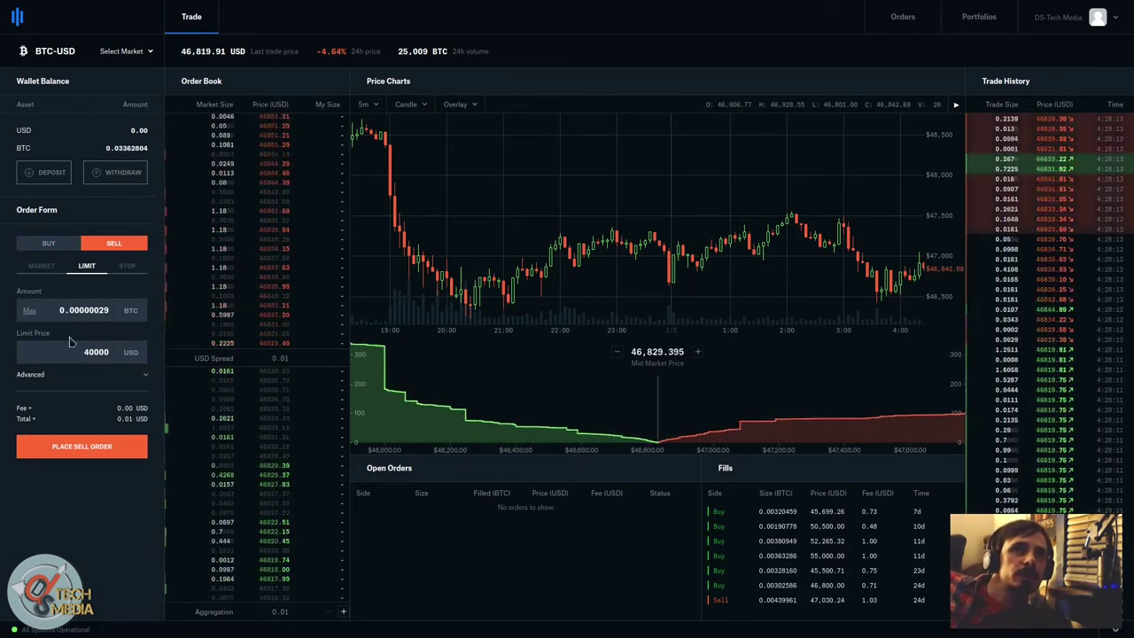
Step: Set the sell order's limit price to 50000 USD and its amount to the maximum available BTC
{"action": "key", "text": "Tab"}
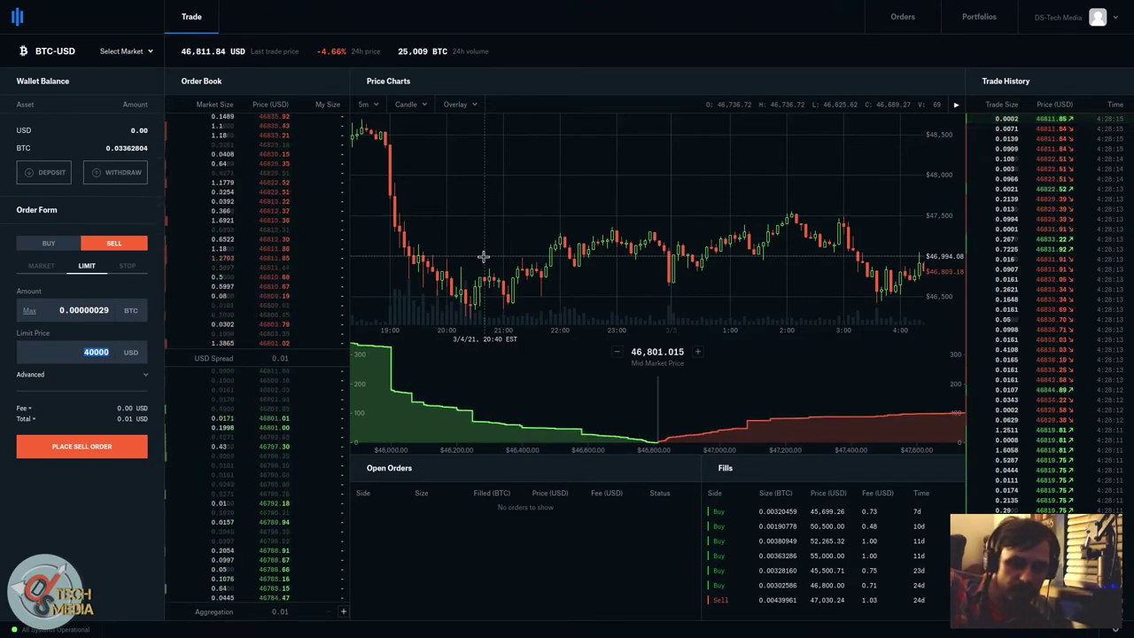
{"action": "type", "text": "50000"}
{"action": "left_click", "coordinate": [29, 310]}
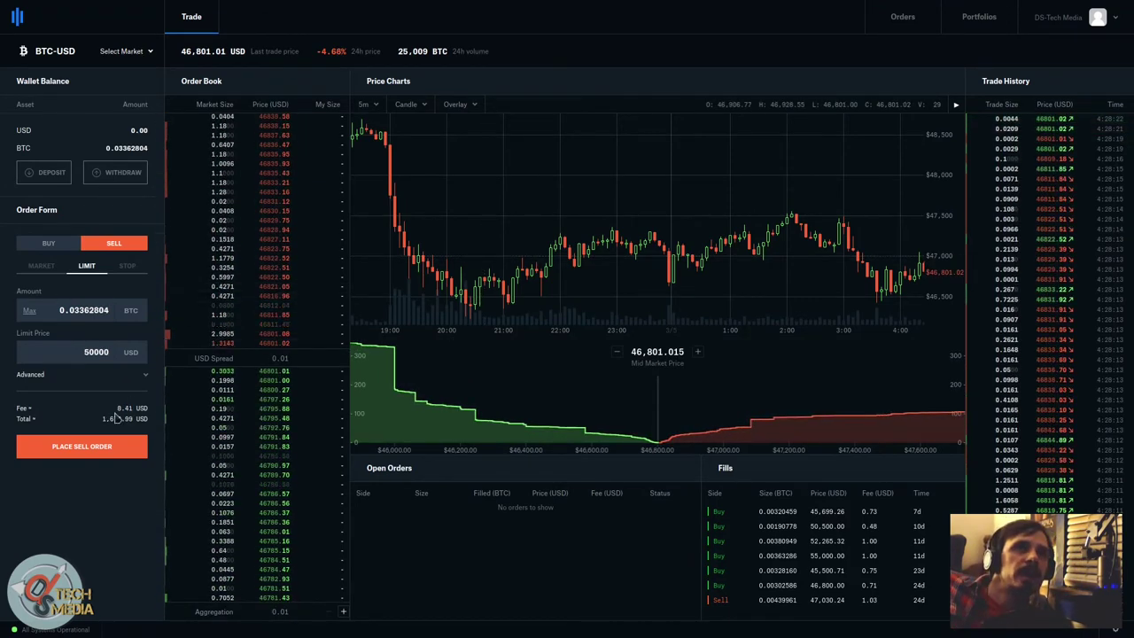
Step: Examine the fee and total of the maximum-amount sell limit order by highlighting them
{"action": "left_click_drag", "start_coordinate": [16, 406], "coordinate": [158, 421]}
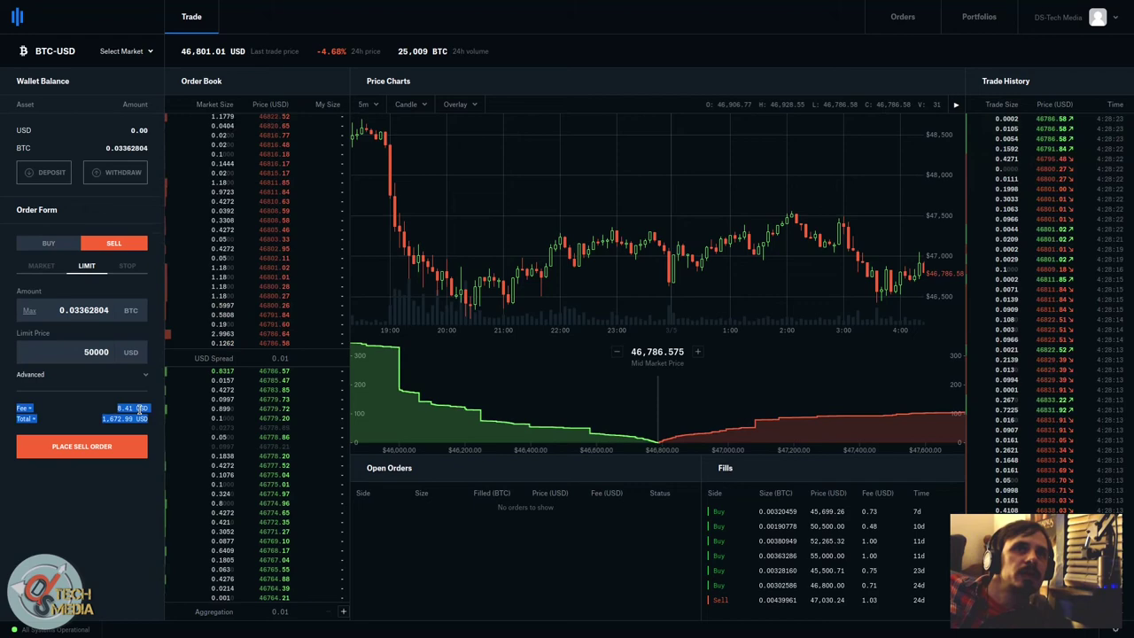
{"action": "left_click", "coordinate": [140, 409]}
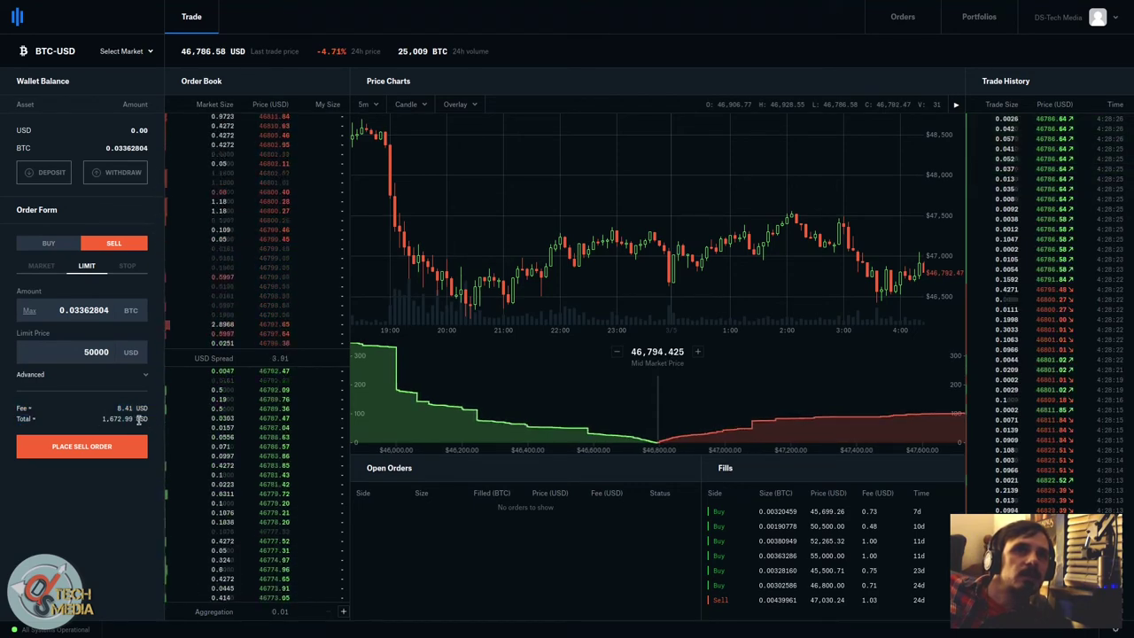
{"action": "double_click", "coordinate": [131, 418]}
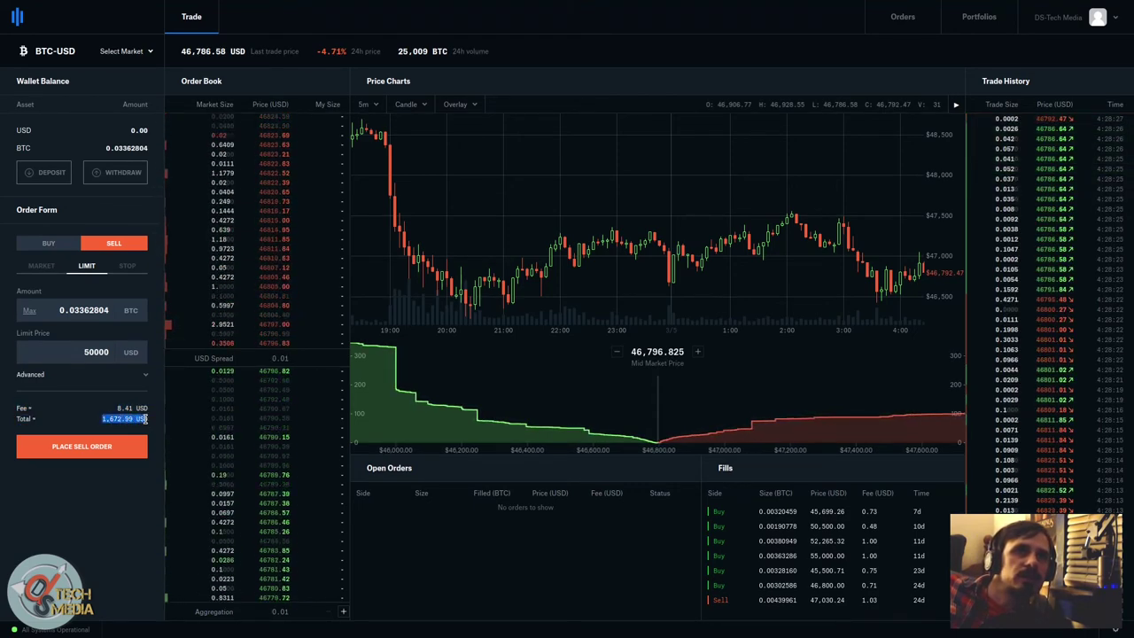
{"action": "double_click", "coordinate": [149, 409]}
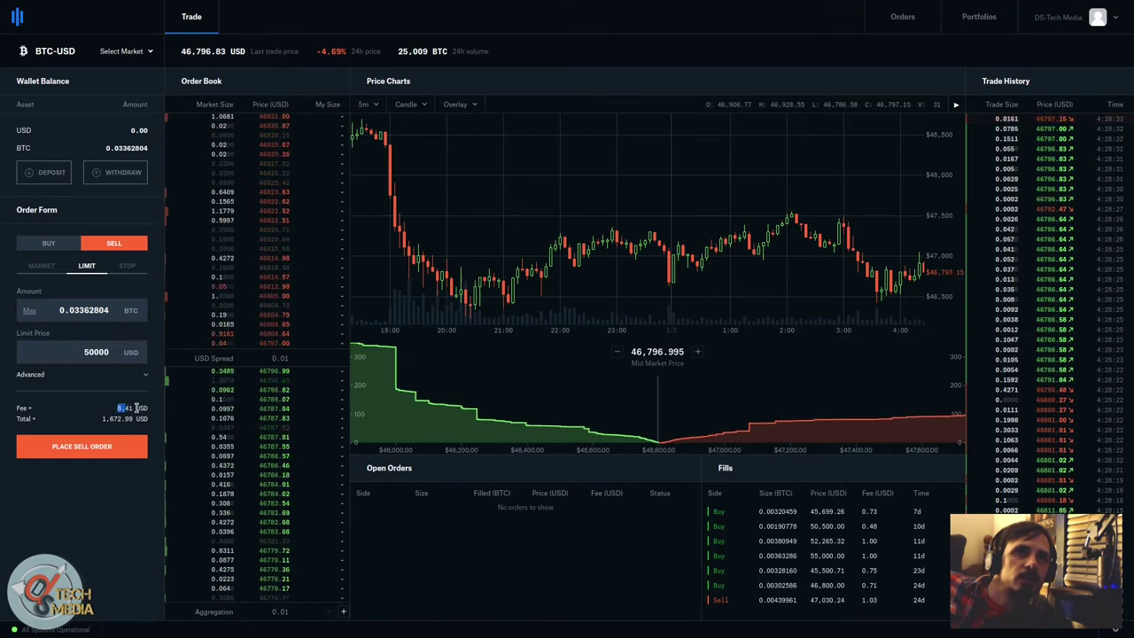
{"action": "left_click_drag", "start_coordinate": [118, 409], "coordinate": [152, 412]}
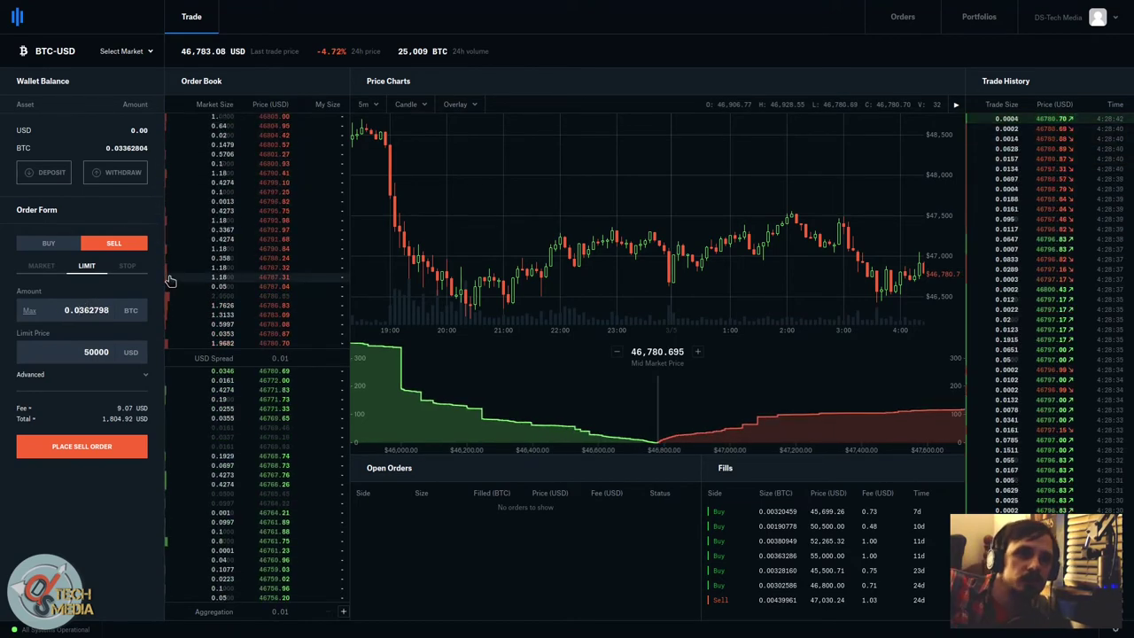
Step: Reduce the sell amount to 0.00362798 BTC and highlight the order's recalculated fee and total
{"action": "key", "text": "BackSpace"}
{"action": "type", "text": "0"}
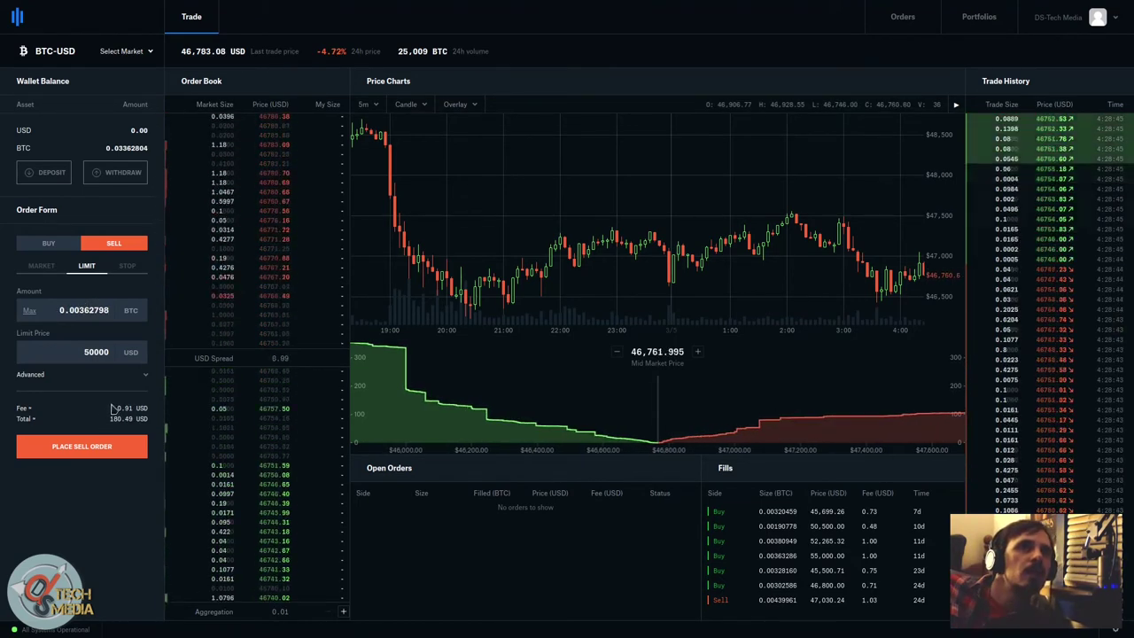
{"action": "left_click_drag", "start_coordinate": [94, 424], "coordinate": [146, 408]}
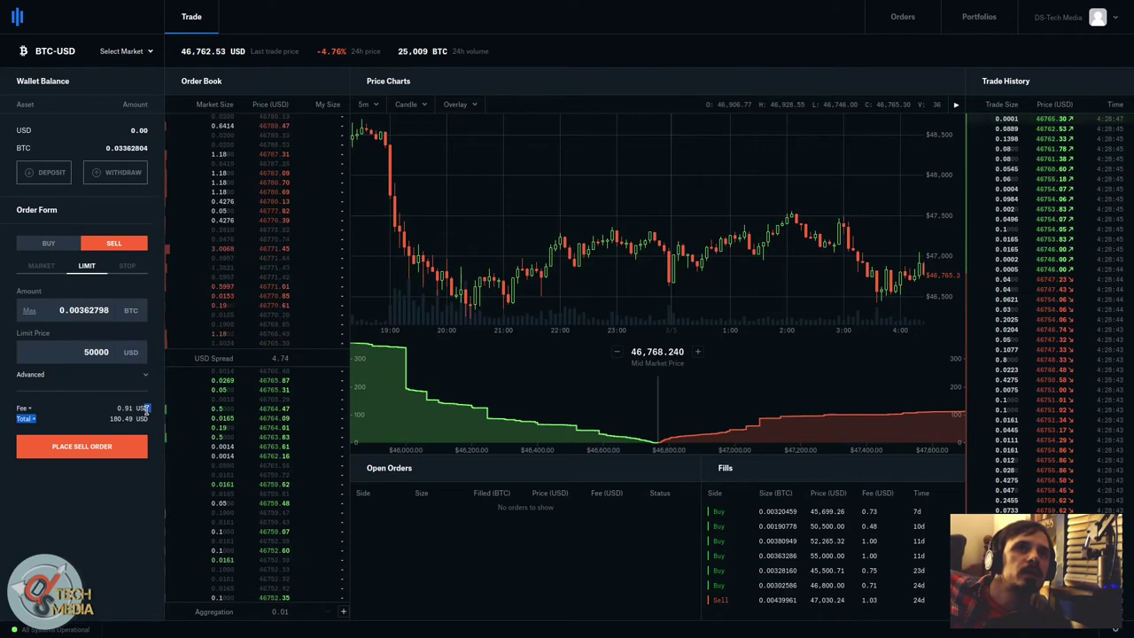
{"action": "left_click", "coordinate": [107, 422]}
{"action": "left_click", "coordinate": [153, 407]}
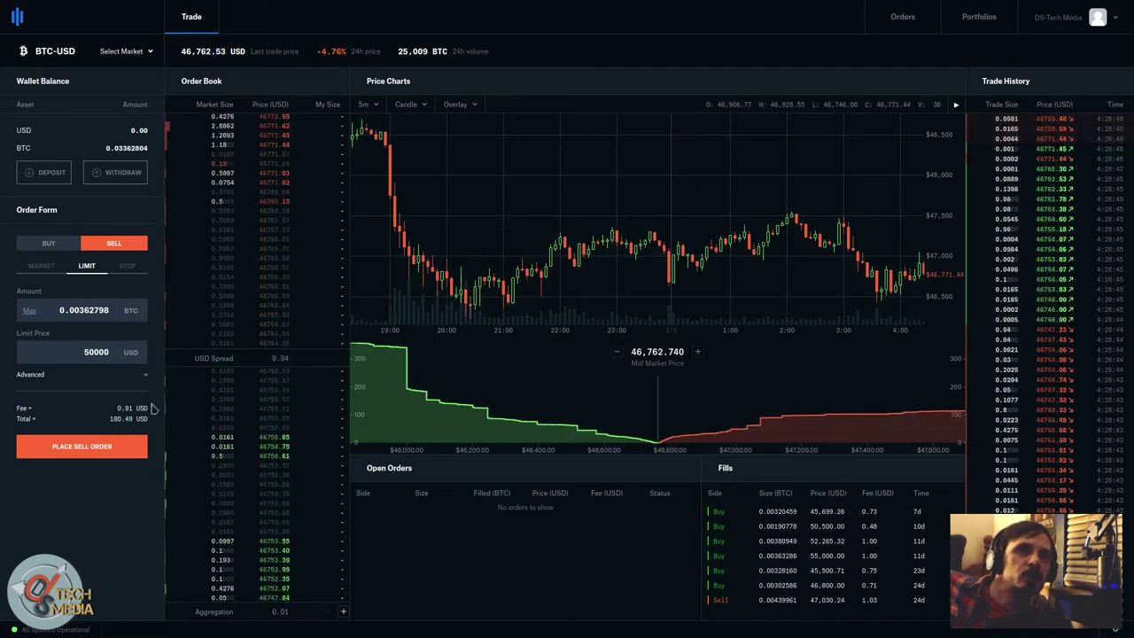
{"action": "left_click", "coordinate": [137, 409]}
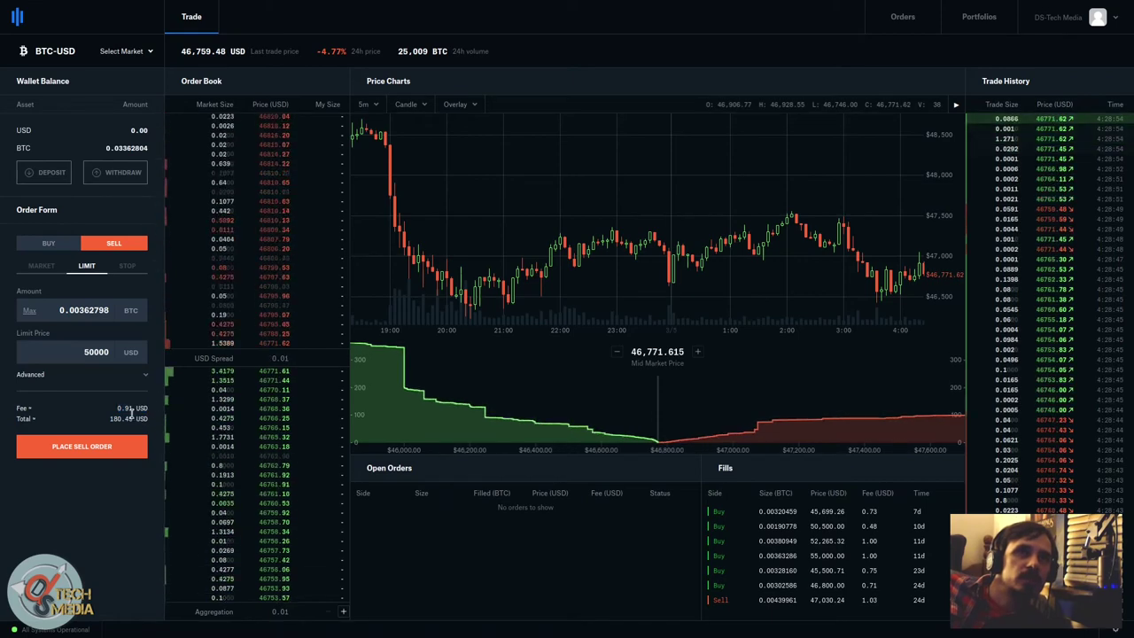
{"action": "left_click_drag", "start_coordinate": [115, 404], "coordinate": [145, 406]}
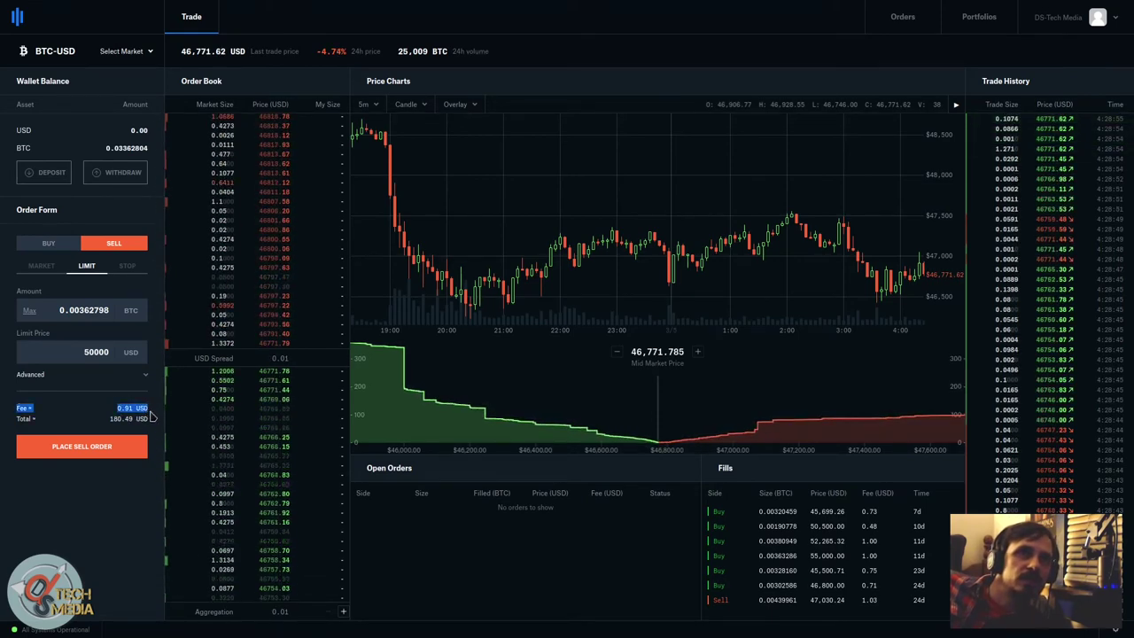
Step: Expand the advanced options of the sell limit order and list the available time in force policies
{"action": "left_click", "coordinate": [114, 373]}
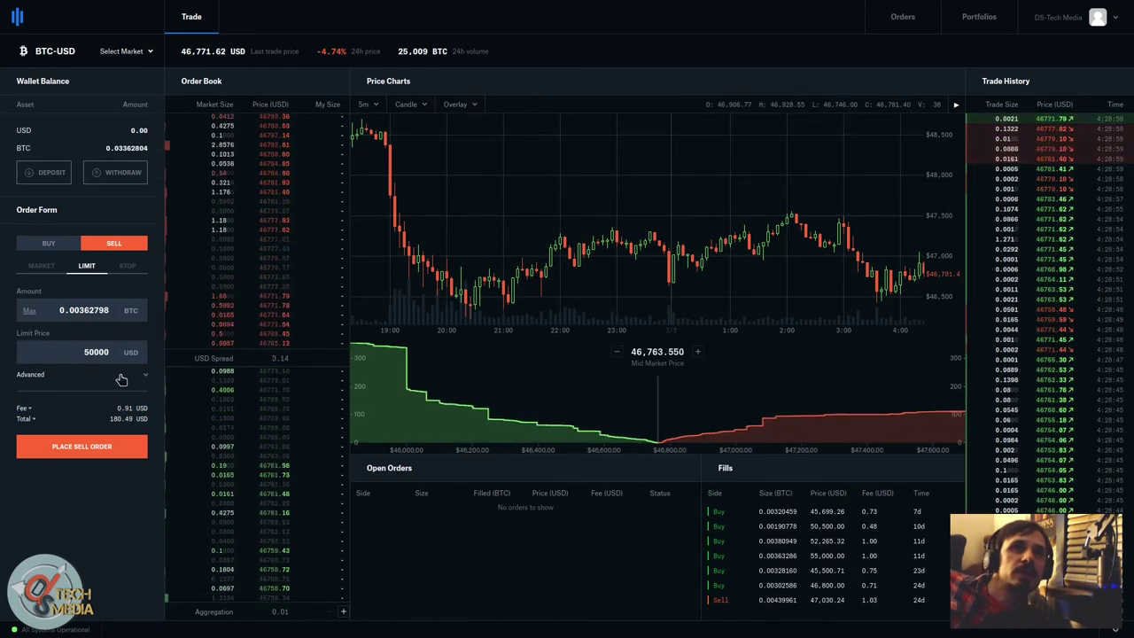
{"action": "left_click", "coordinate": [121, 376]}
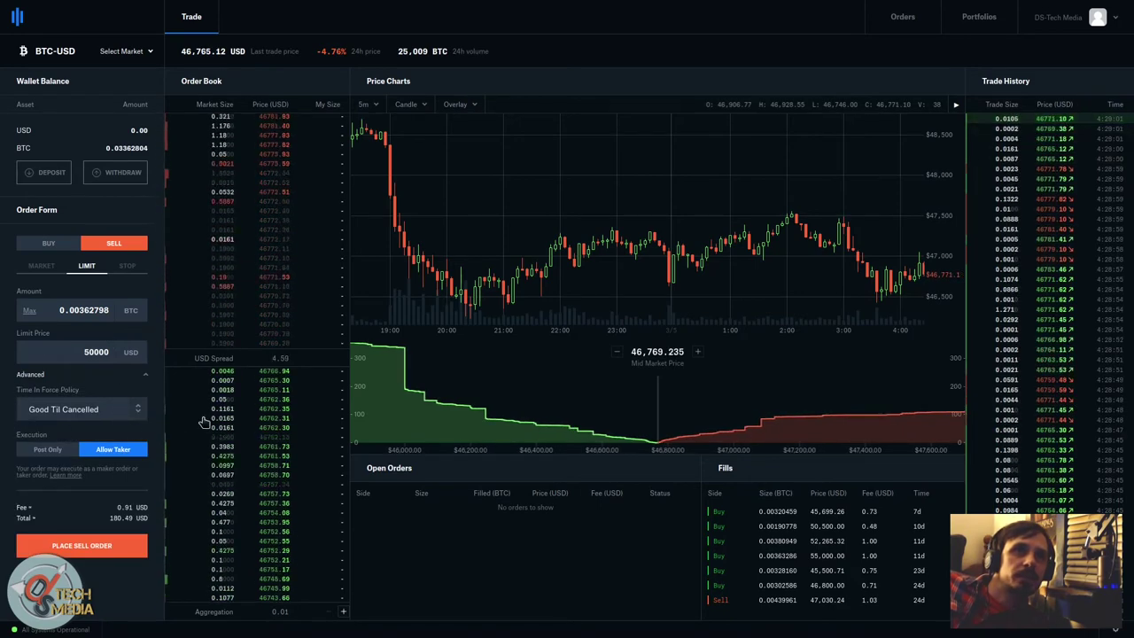
{"action": "left_click", "coordinate": [96, 416]}
{"action": "double_click", "coordinate": [95, 415]}
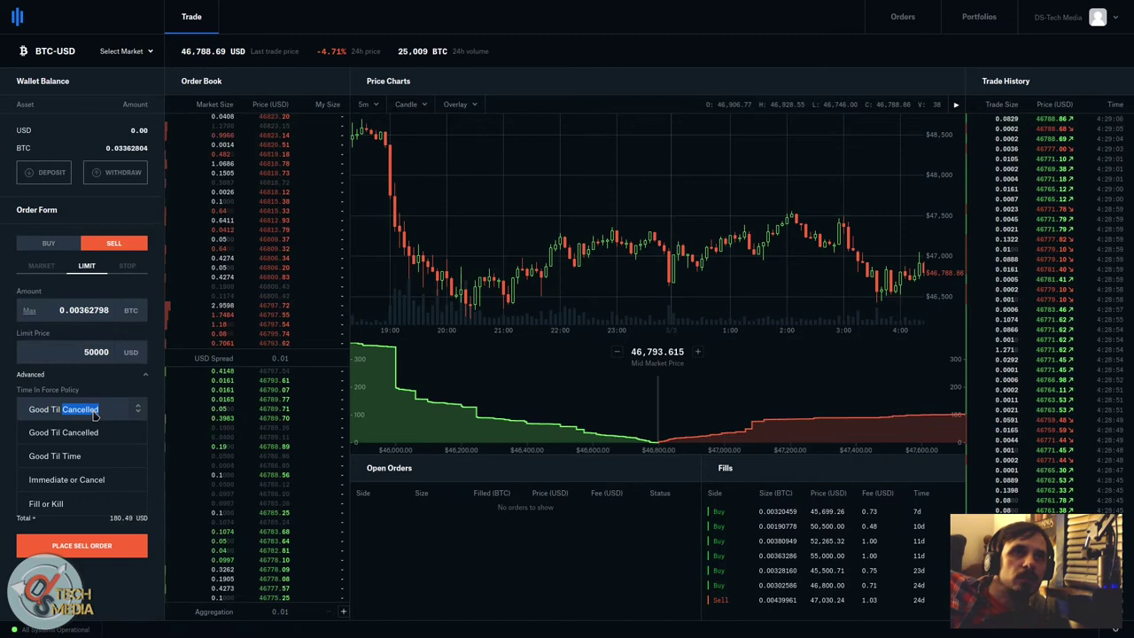
{"action": "left_click", "coordinate": [97, 412]}
{"action": "left_click", "coordinate": [98, 411]}
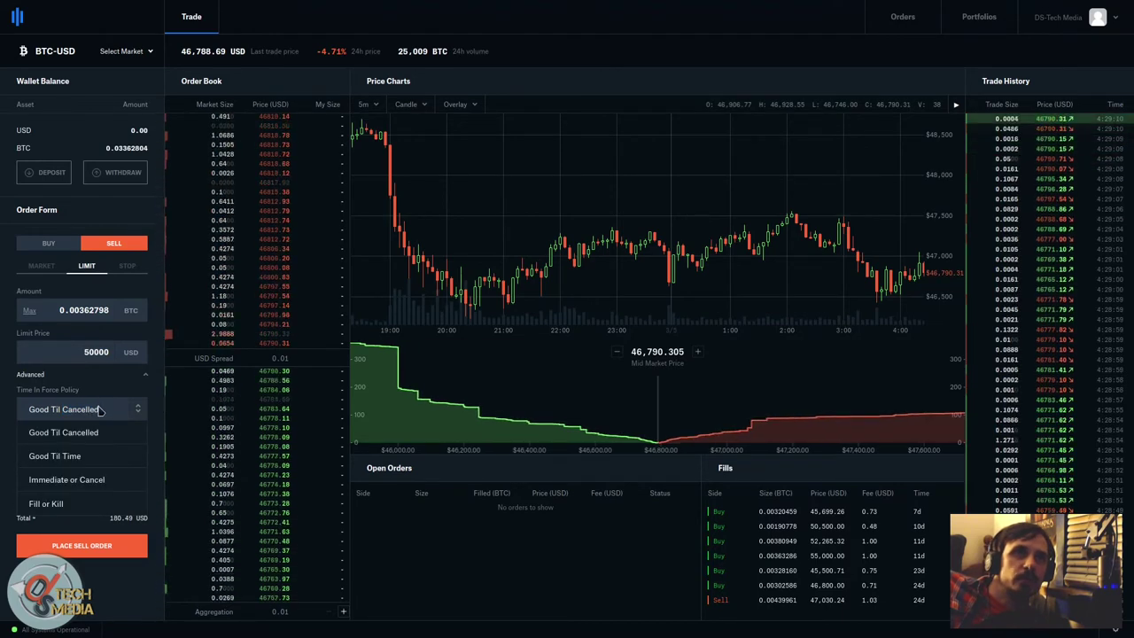
Step: Set the order's time in force policy to Good Til Time and list its Cancel After durations
{"action": "left_click", "coordinate": [118, 457]}
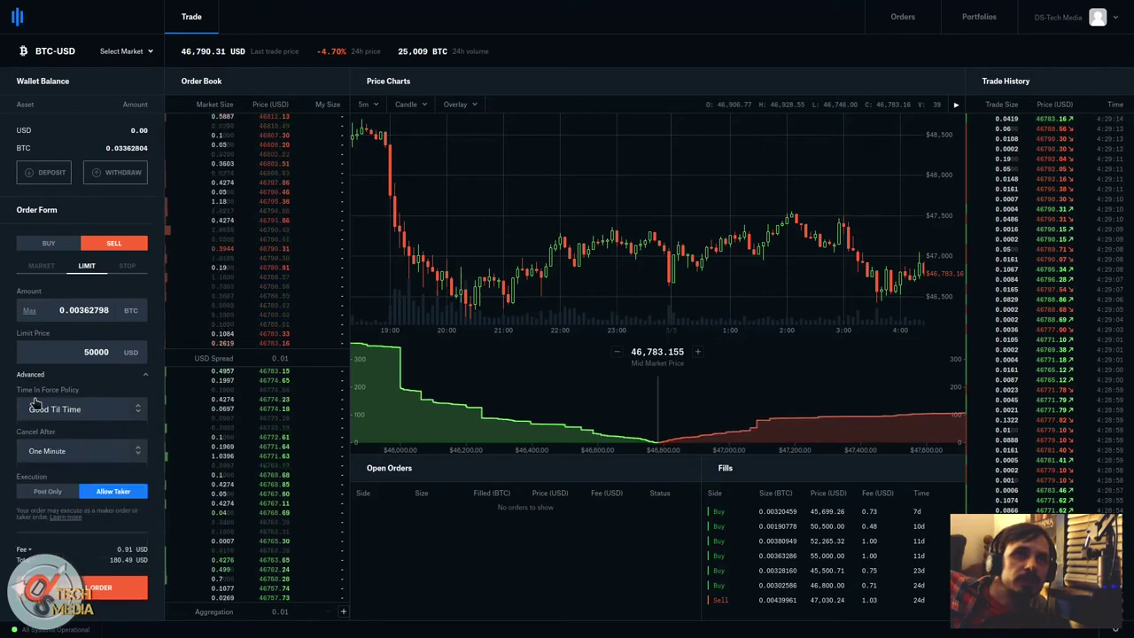
{"action": "left_click", "coordinate": [78, 454]}
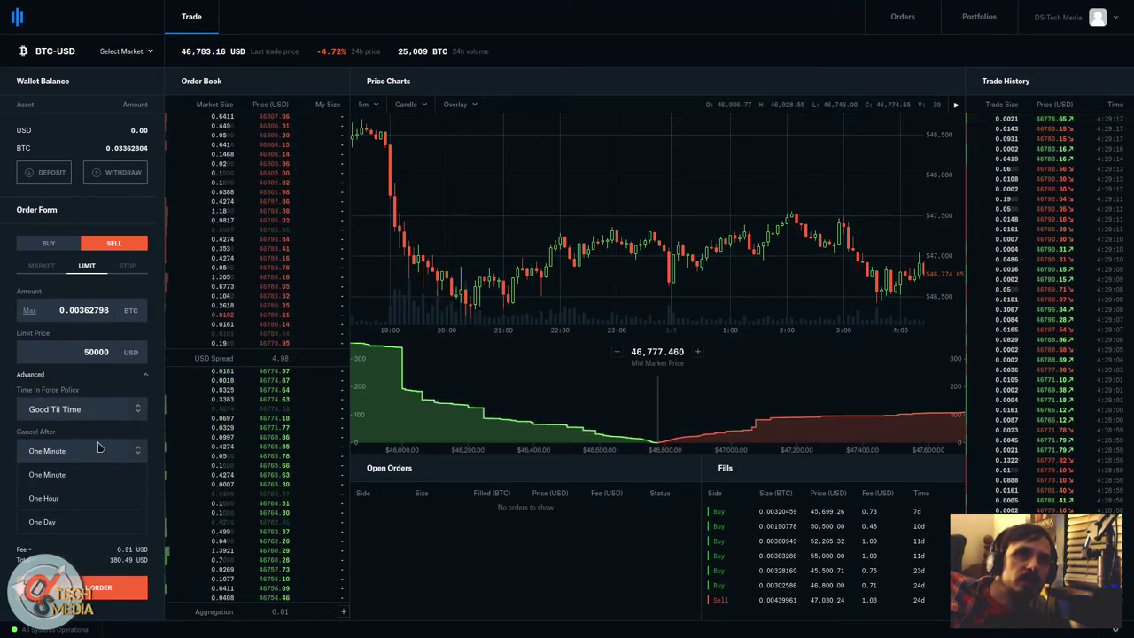
{"action": "key", "text": "Down"}
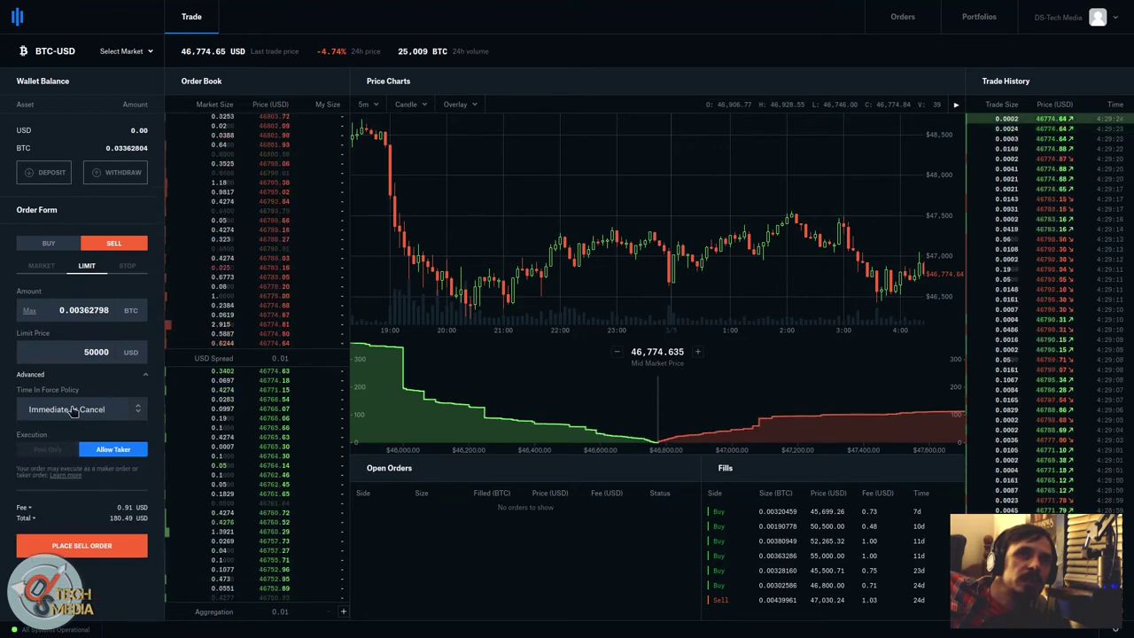
Step: Change the time in force policy from Immediate or Cancel to Fill or Kill
{"action": "left_click", "coordinate": [74, 409]}
{"action": "left_click", "coordinate": [75, 409]}
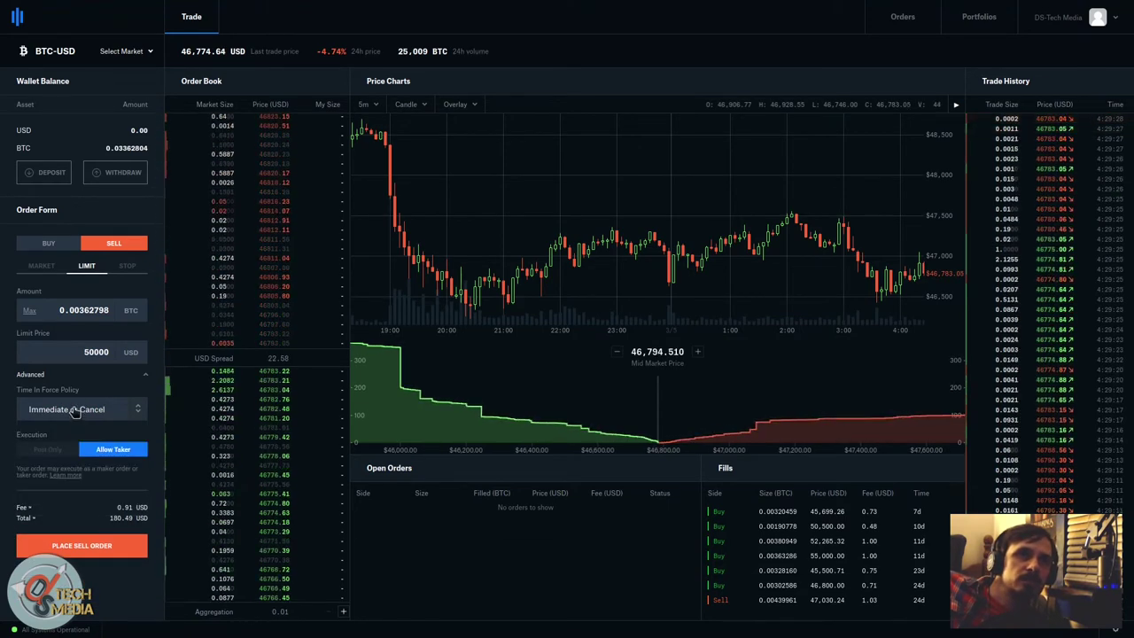
{"action": "left_click", "coordinate": [74, 409]}
{"action": "left_click", "coordinate": [36, 504]}
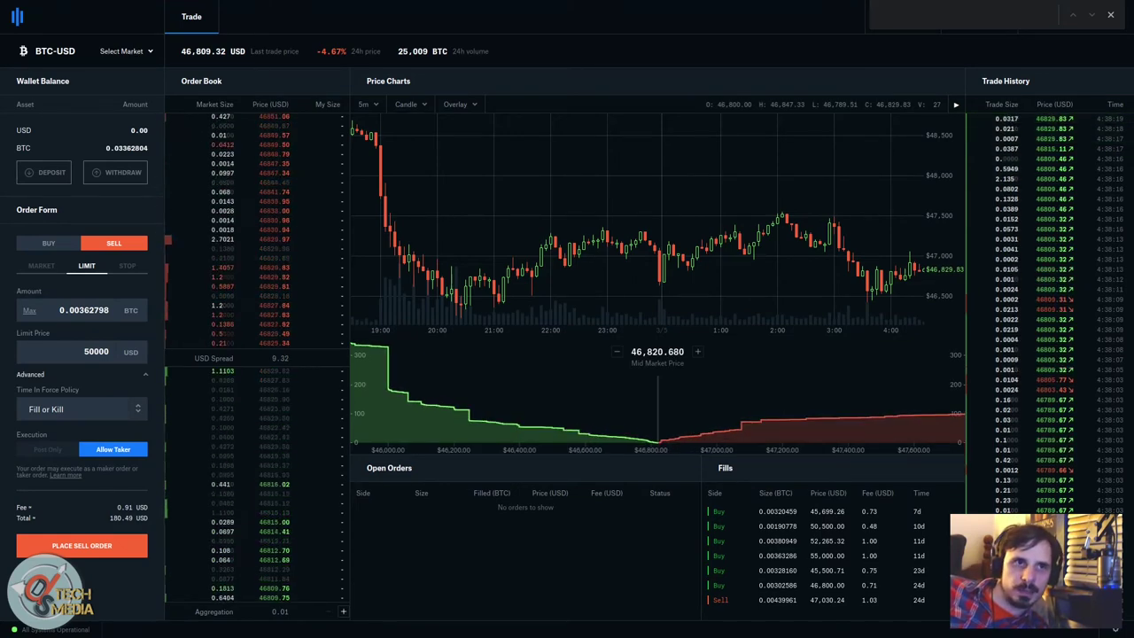
Step: Try the Good Til Time and Immediate or Cancel policies, and set the time in force policy back to Good Til Cancelled
{"action": "left_click", "coordinate": [70, 426]}
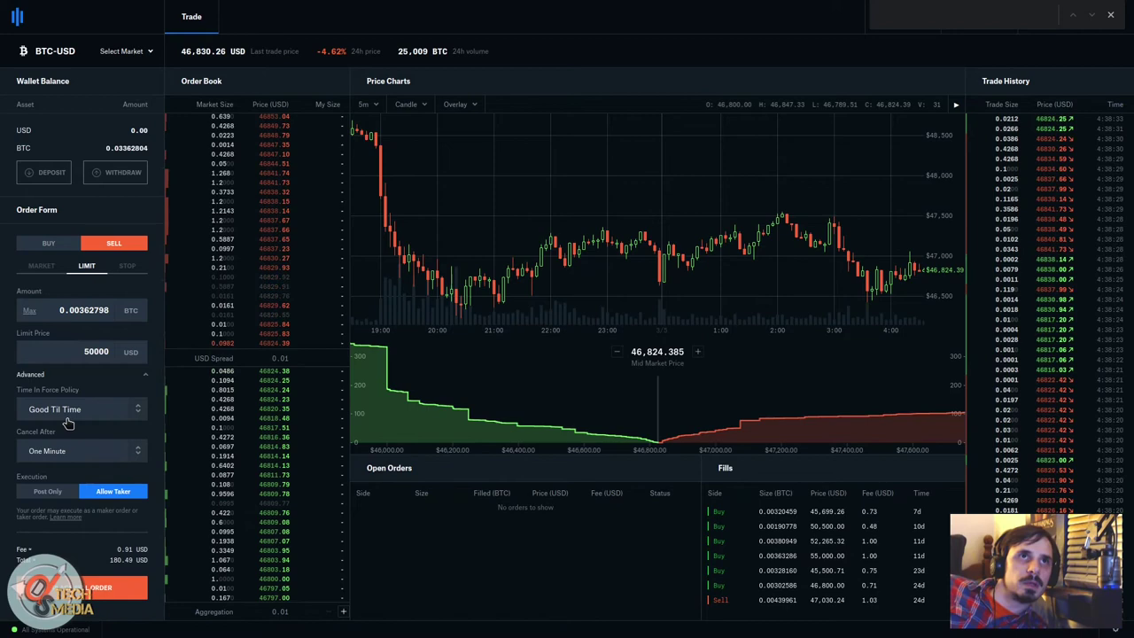
{"action": "left_click", "coordinate": [78, 439]}
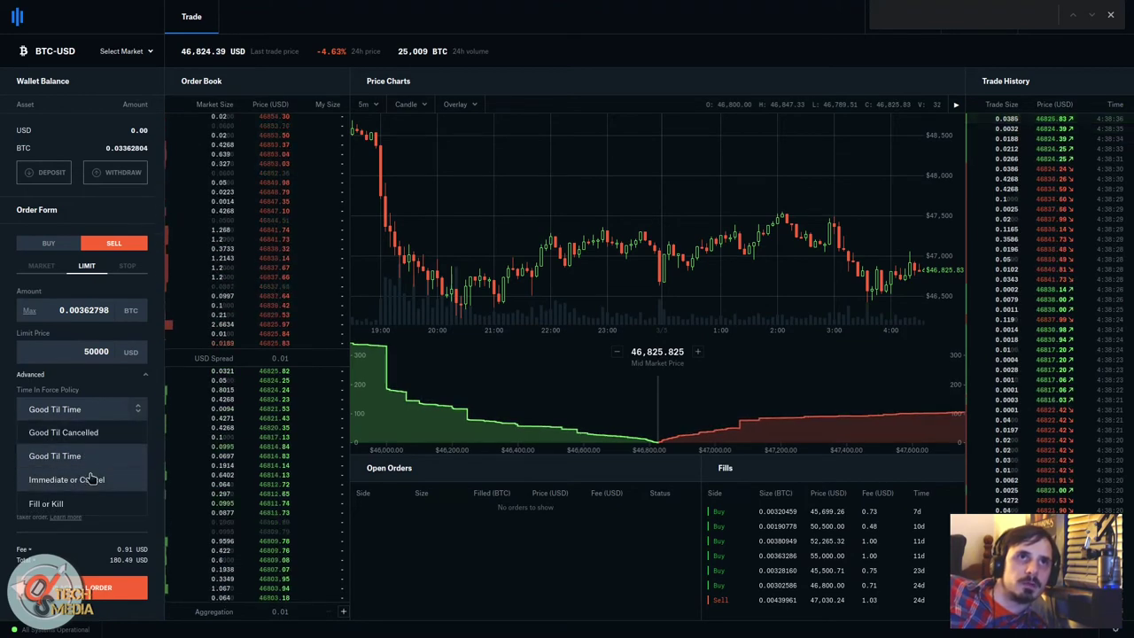
{"action": "left_click", "coordinate": [89, 479]}
{"action": "double_click", "coordinate": [86, 408]}
{"action": "left_click", "coordinate": [84, 409]}
{"action": "left_click", "coordinate": [85, 409]}
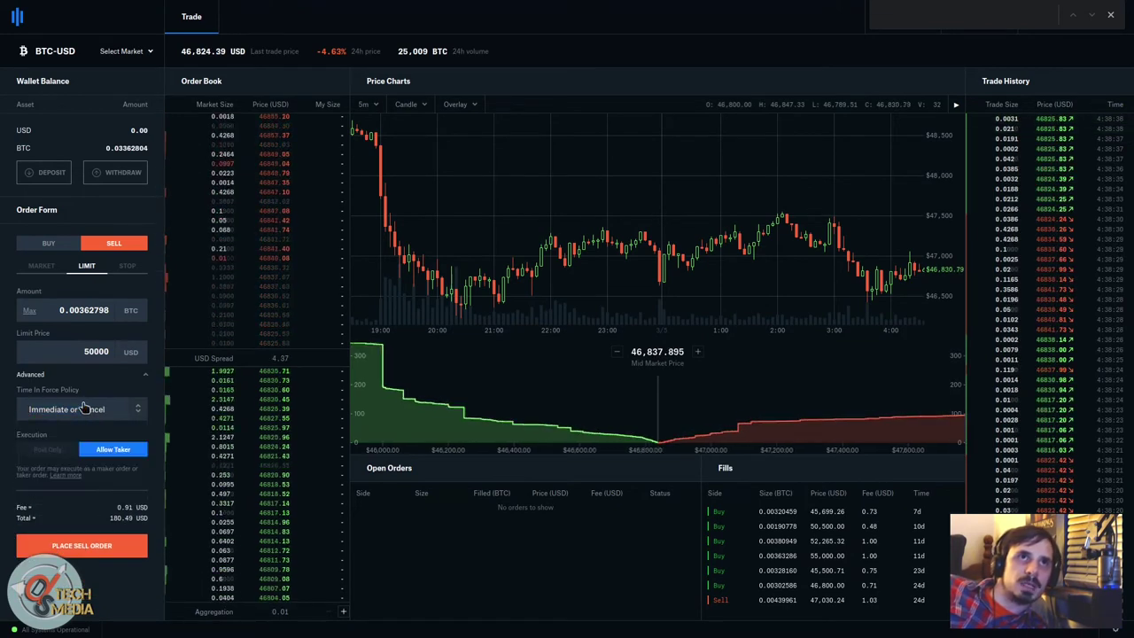
{"action": "left_click", "coordinate": [84, 409]}
{"action": "left_click", "coordinate": [63, 433]}
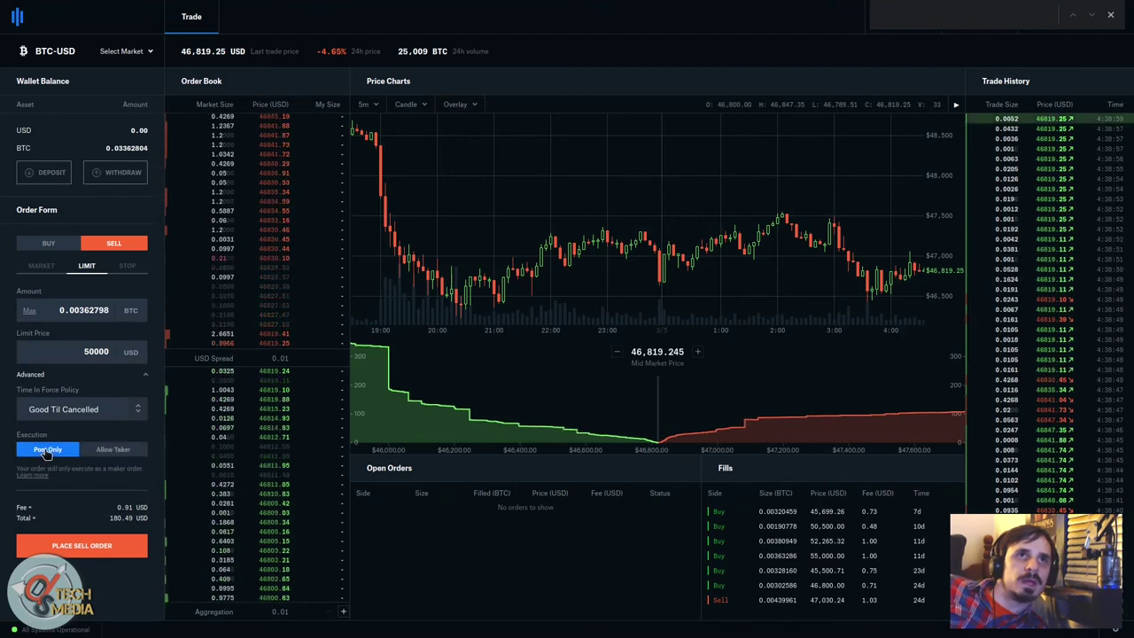
Step: Compare the Post Only and Allow Taker execution options, search the page for "maker", and leave Allow Taker selected
{"action": "left_click", "coordinate": [102, 450]}
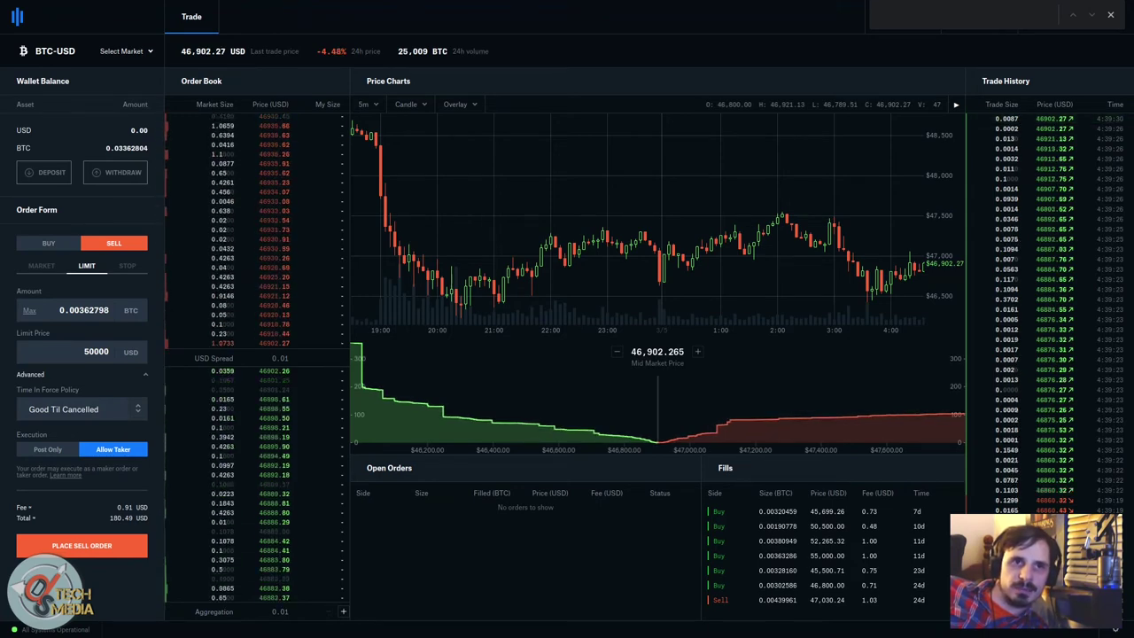
{"action": "type", "text": "maker"}
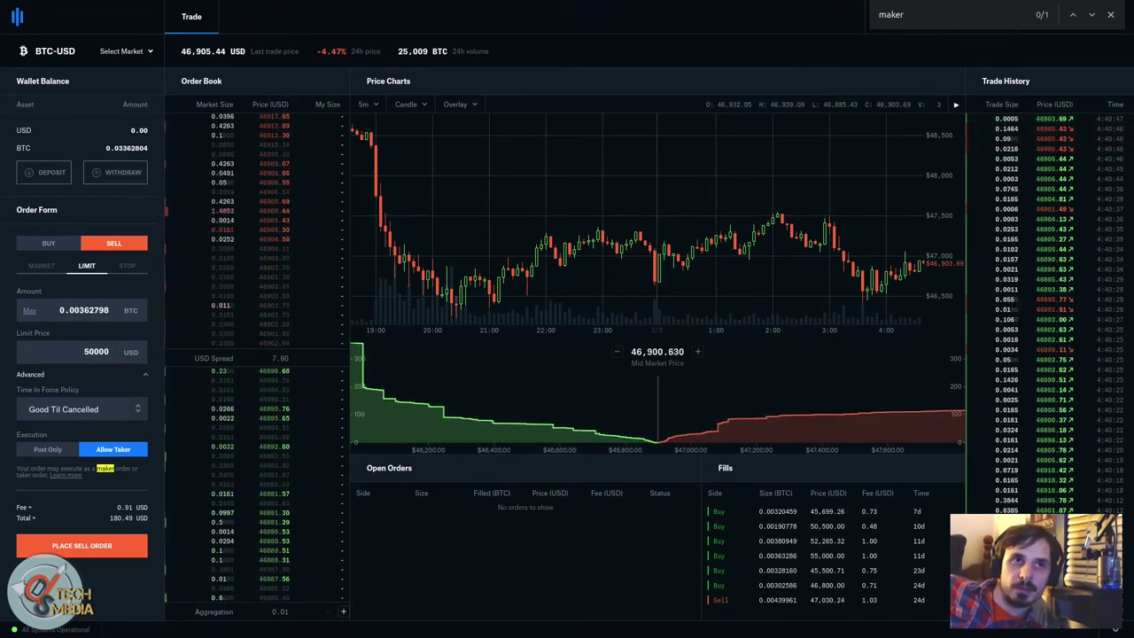
{"action": "left_click", "coordinate": [47, 450]}
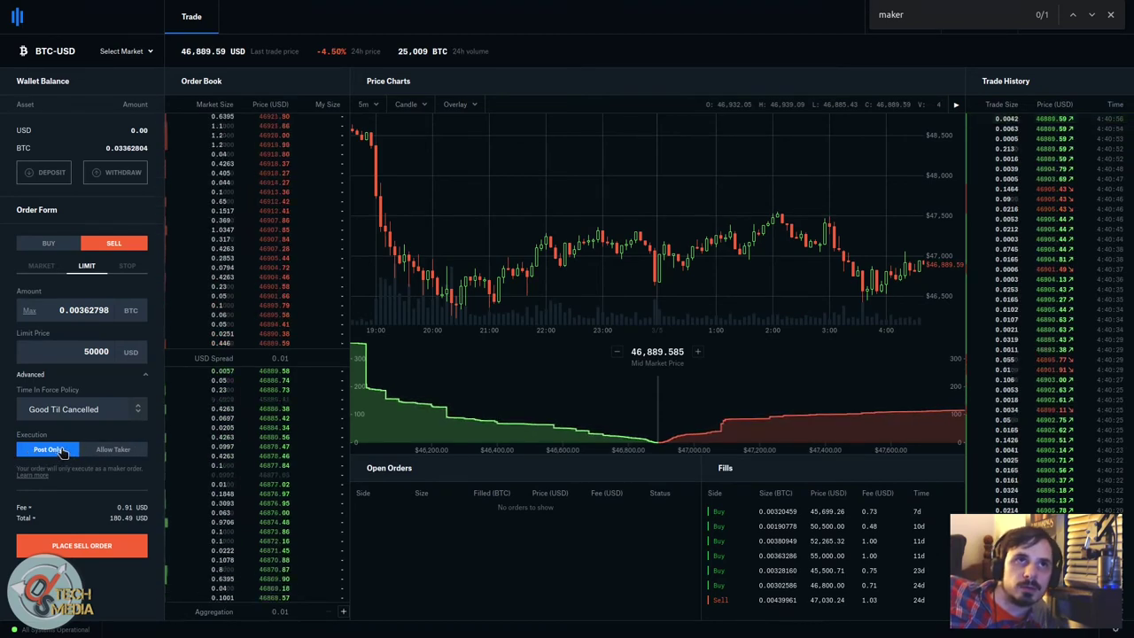
{"action": "left_click", "coordinate": [108, 450]}
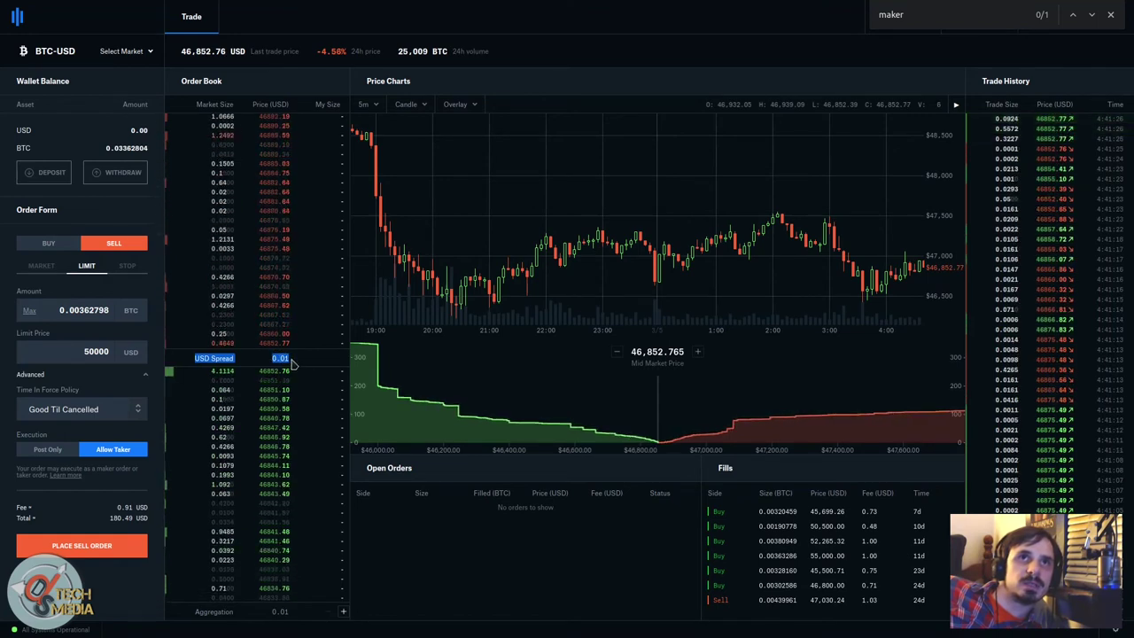
Step: Fill in a stop sell order with stop price 50000 USD, amount 0.01362804 BTC and limit price 50100 USD, and highlight its fee
{"action": "left_click", "coordinate": [137, 271]}
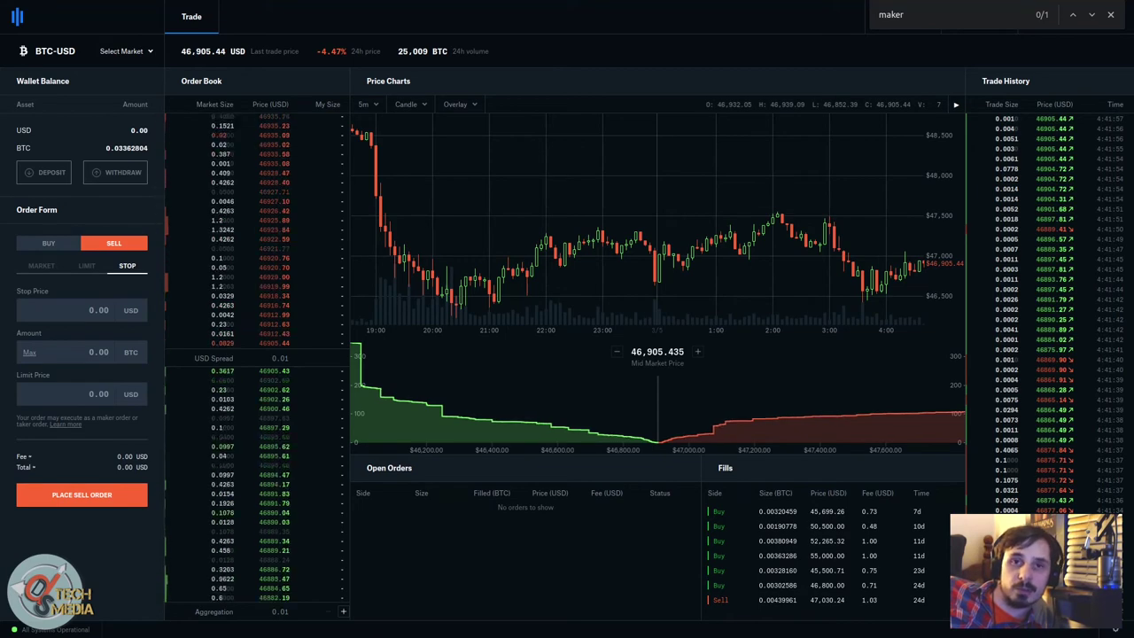
{"action": "type", "text": "50000"}
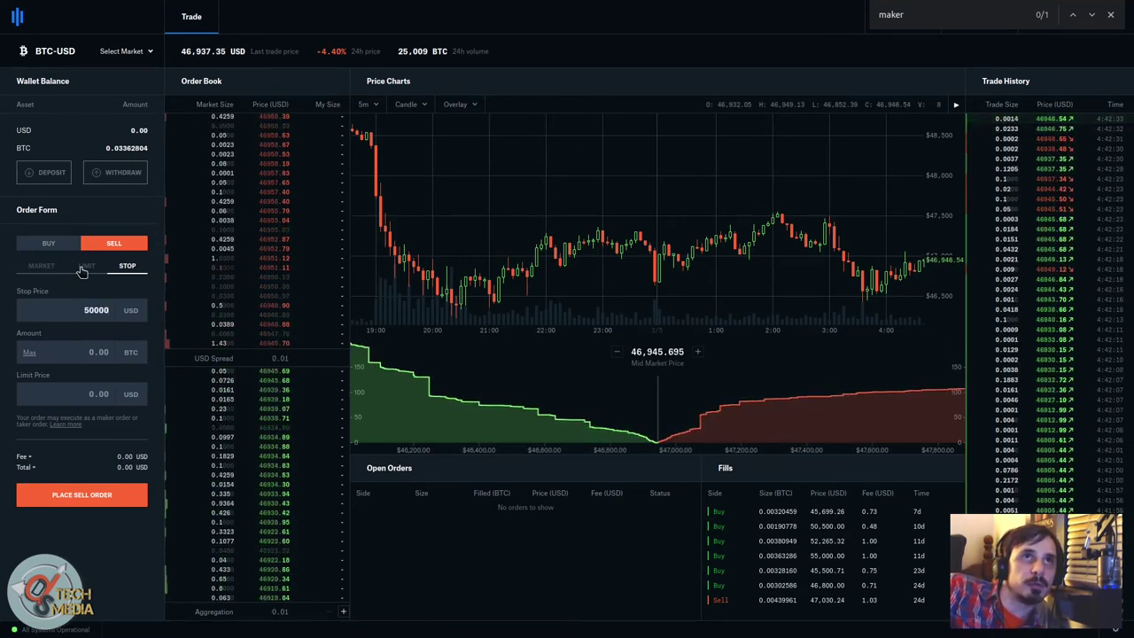
{"action": "left_click", "coordinate": [30, 352]}
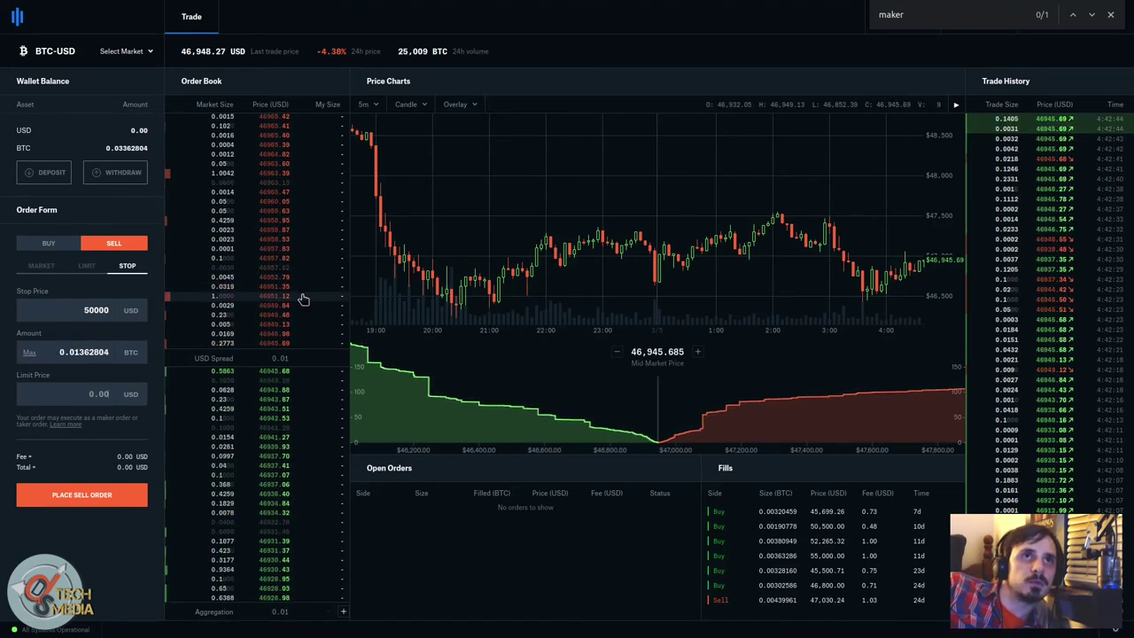
{"action": "type", "text": "50"}
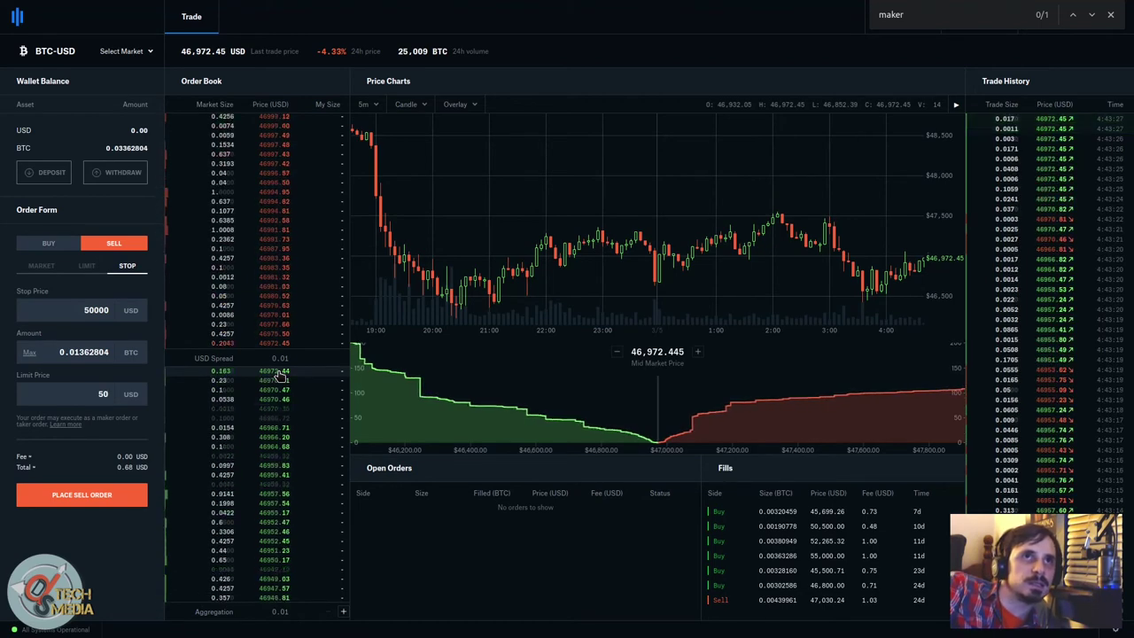
{"action": "type", "text": "500"}
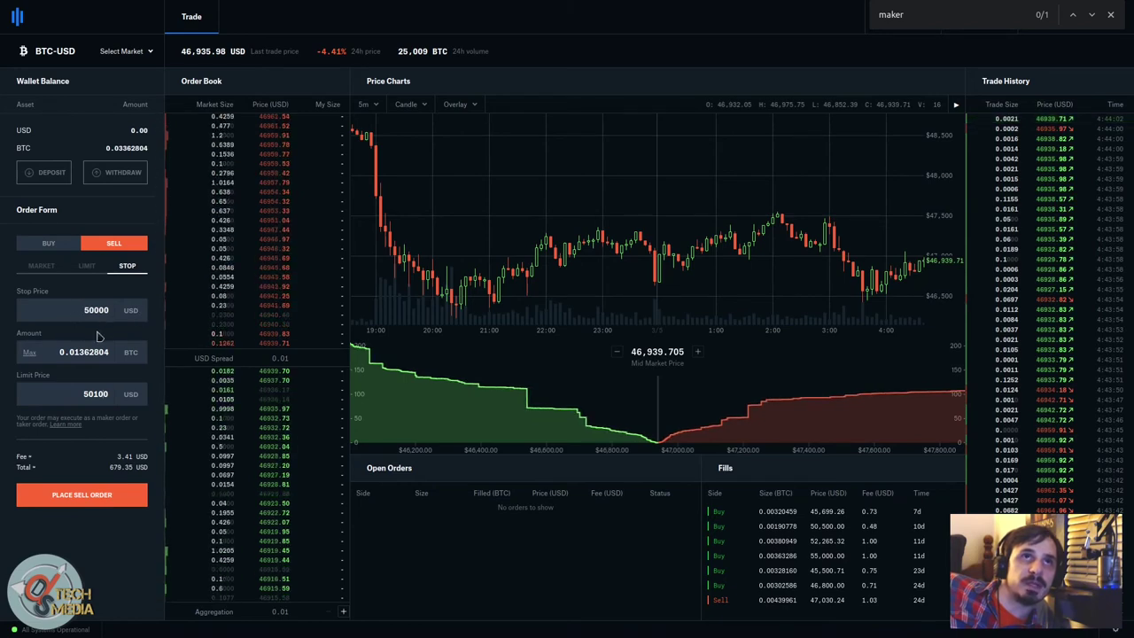
{"action": "left_click_drag", "start_coordinate": [133, 454], "coordinate": [143, 460]}
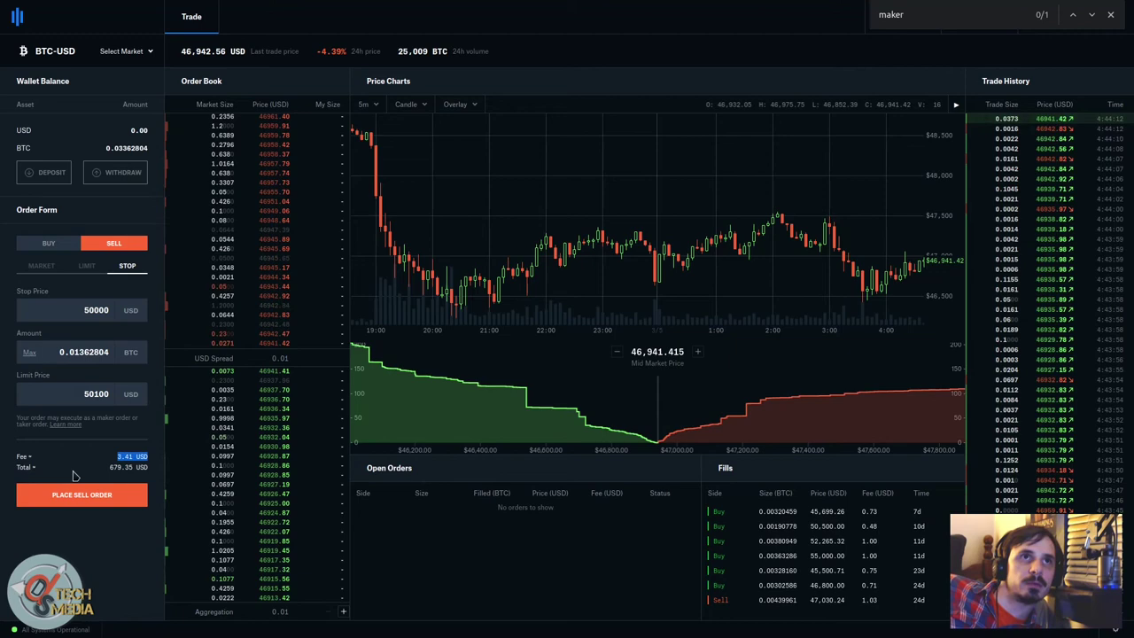
{"action": "left_click", "coordinate": [124, 467]}
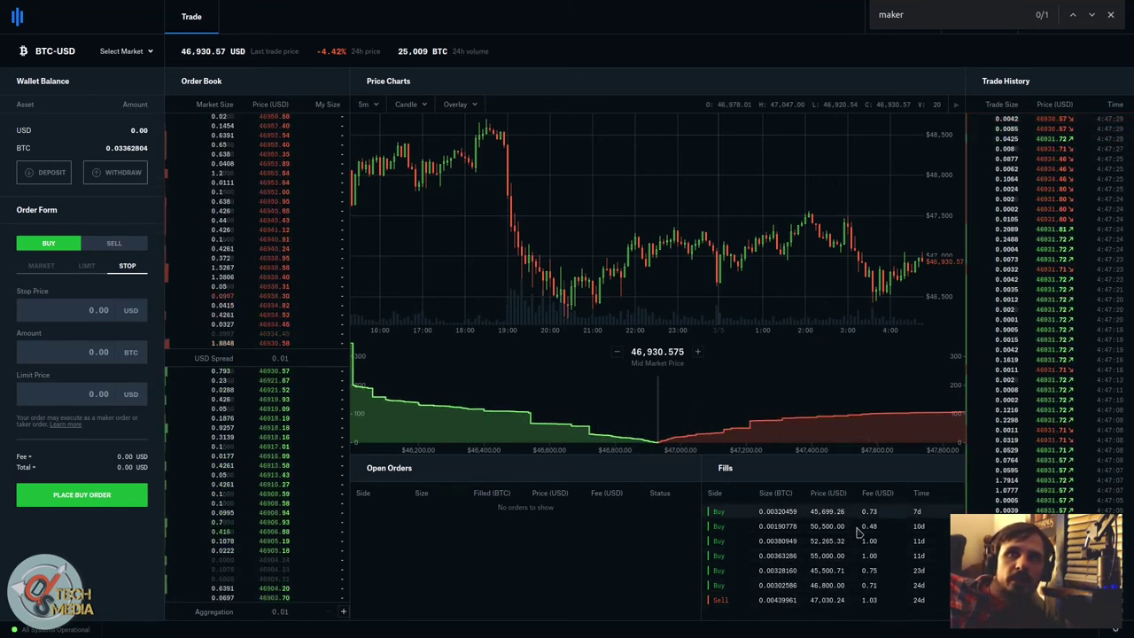
Step: Review the default portfolio's exchange fees, filled orders and open orders
{"action": "scroll", "coordinate": [1037, 168], "scroll_direction": "down", "scroll_amount": 2}
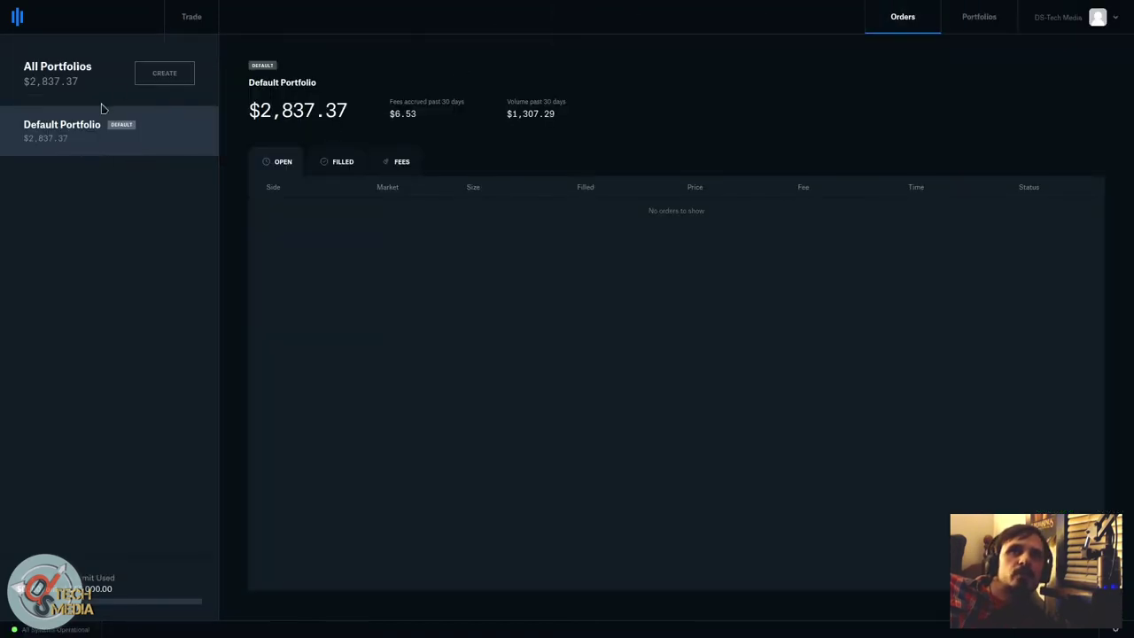
{"action": "left_click", "coordinate": [389, 162]}
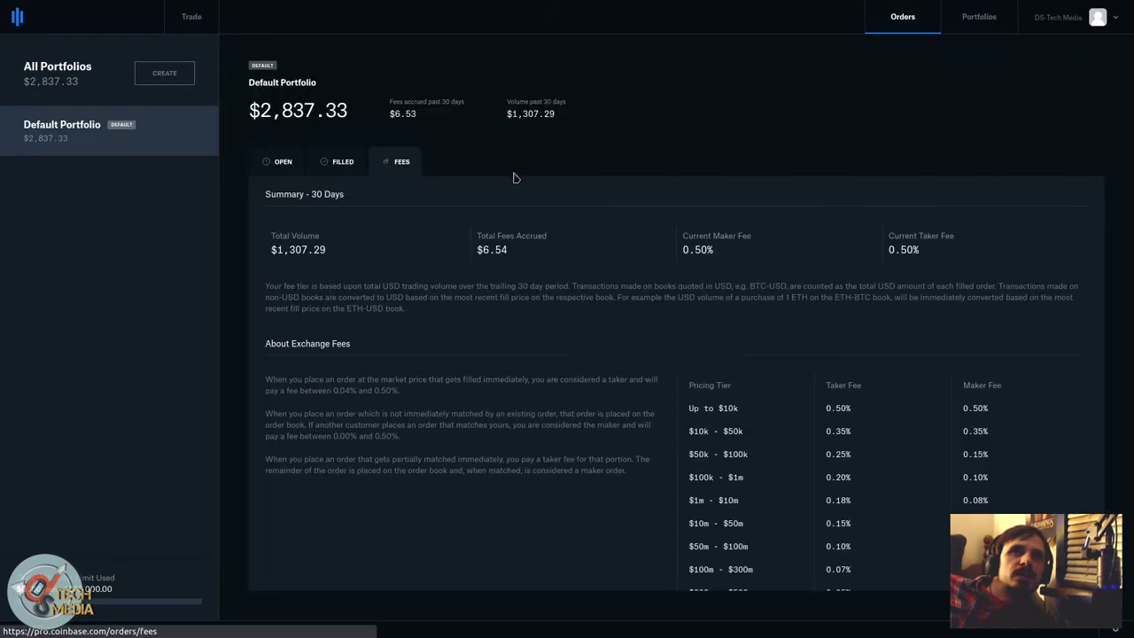
{"action": "left_click", "coordinate": [343, 168]}
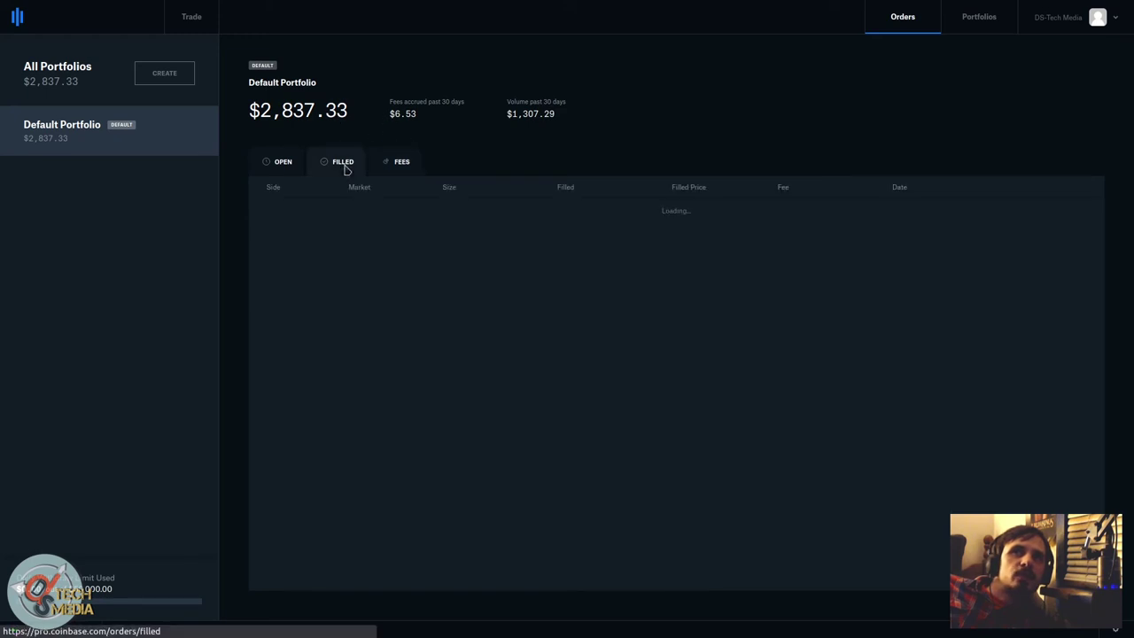
{"action": "left_click", "coordinate": [277, 163]}
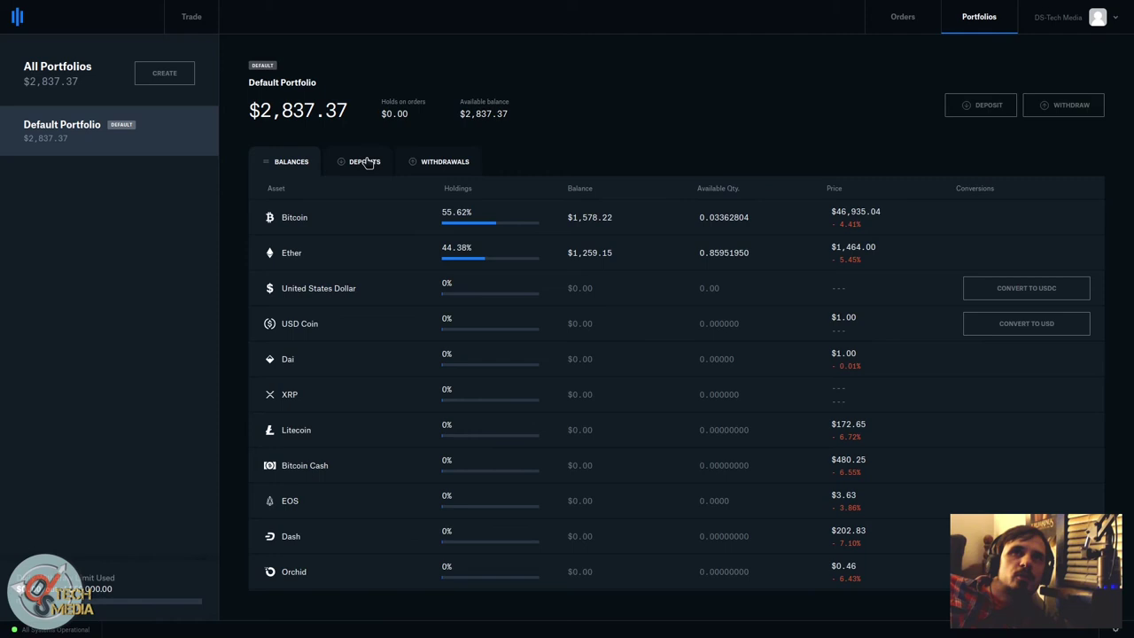
Step: Look through the default portfolio's deposit and withdrawal history and return to its balances
{"action": "left_click", "coordinate": [380, 168]}
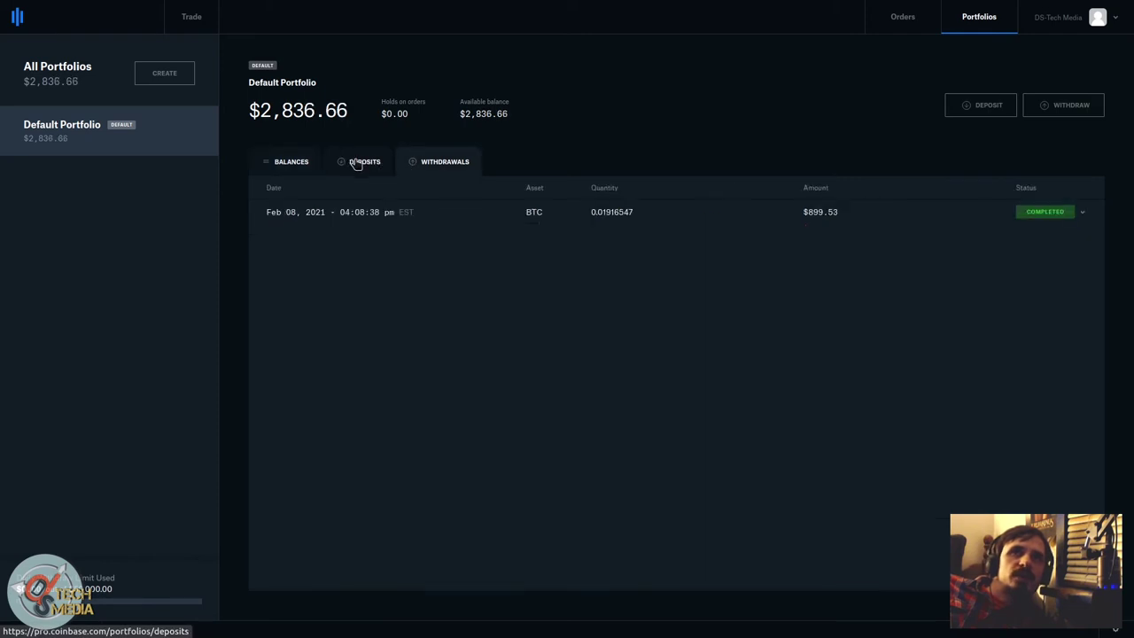
{"action": "left_click", "coordinate": [357, 165]}
{"action": "left_click", "coordinate": [302, 164]}
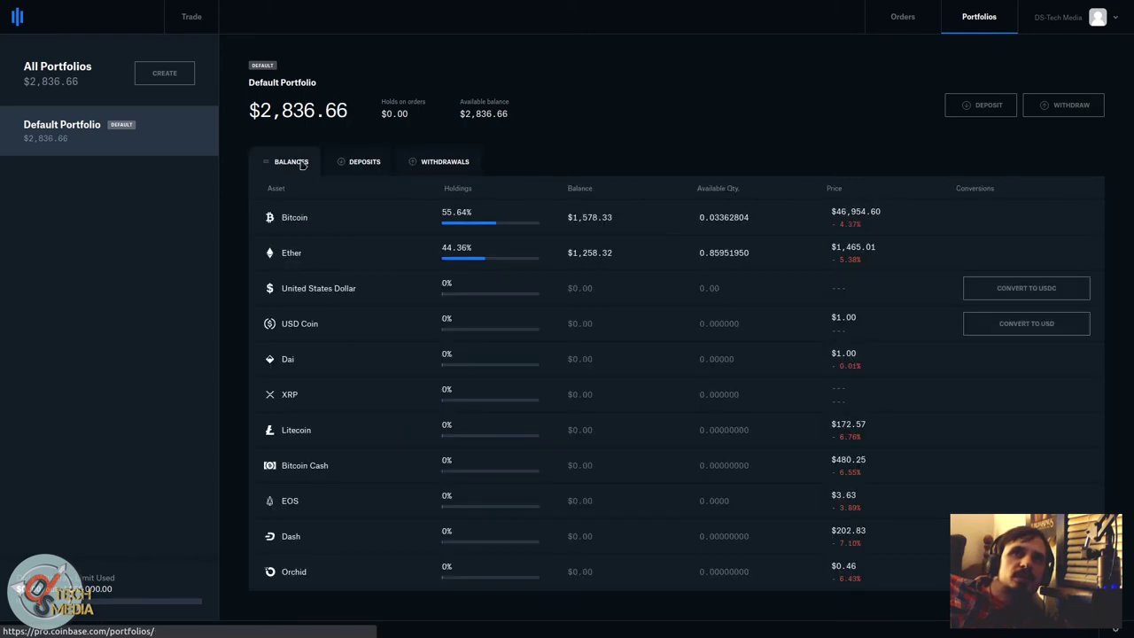
Step: View the portfolio's Bitcoin activity and the list of assets available to withdraw, closing the list without choosing one
{"action": "left_click", "coordinate": [780, 212]}
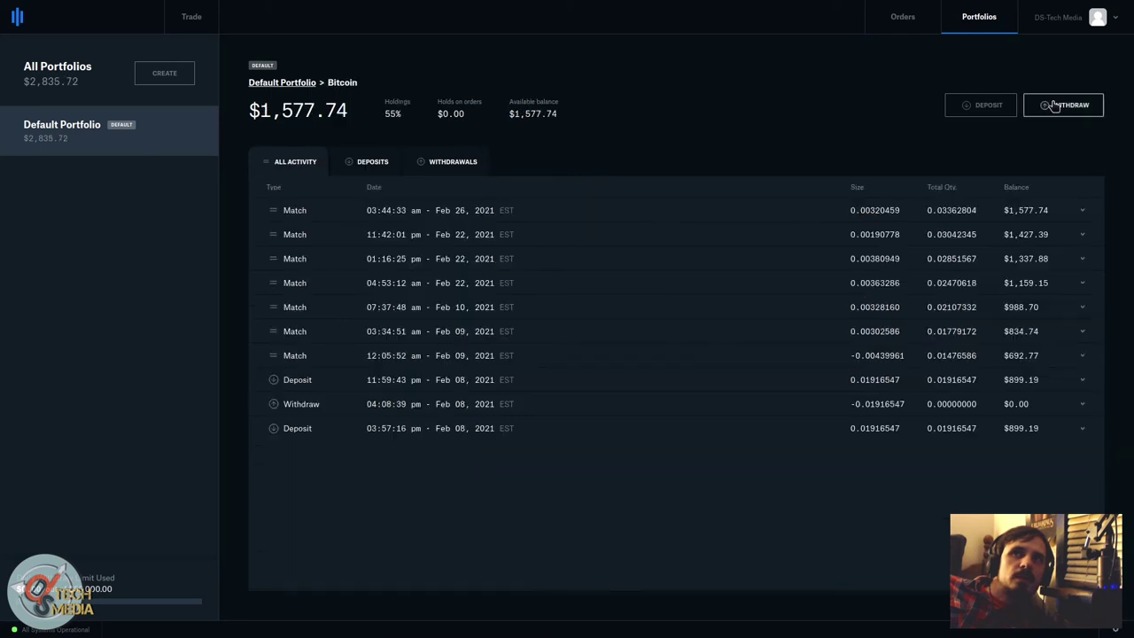
{"action": "left_click", "coordinate": [1063, 105]}
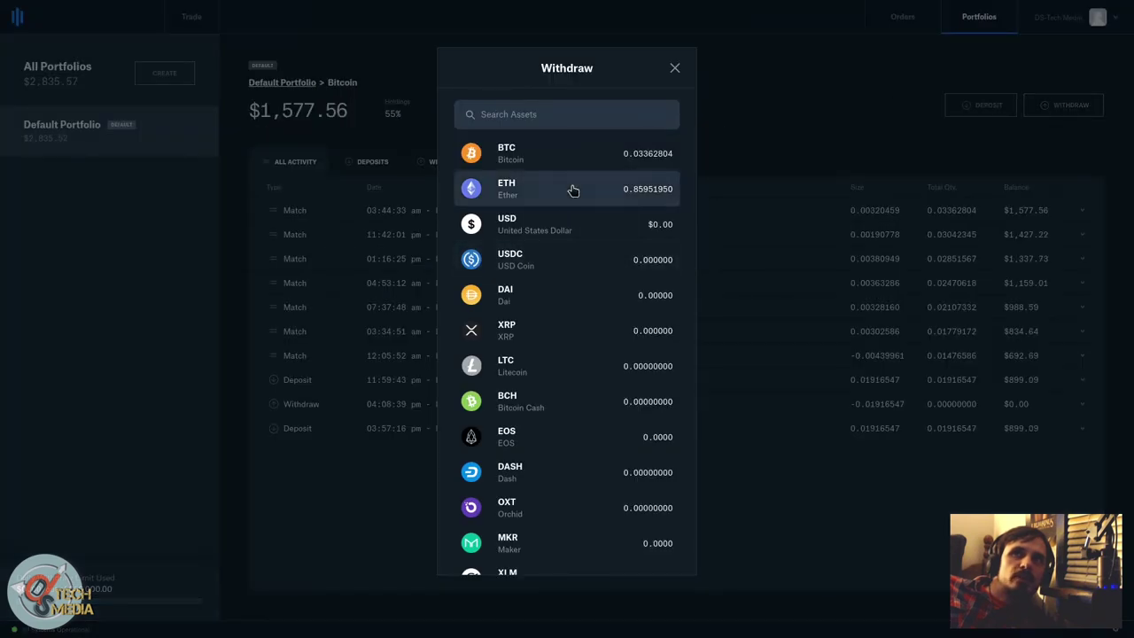
{"action": "left_click", "coordinate": [674, 67]}
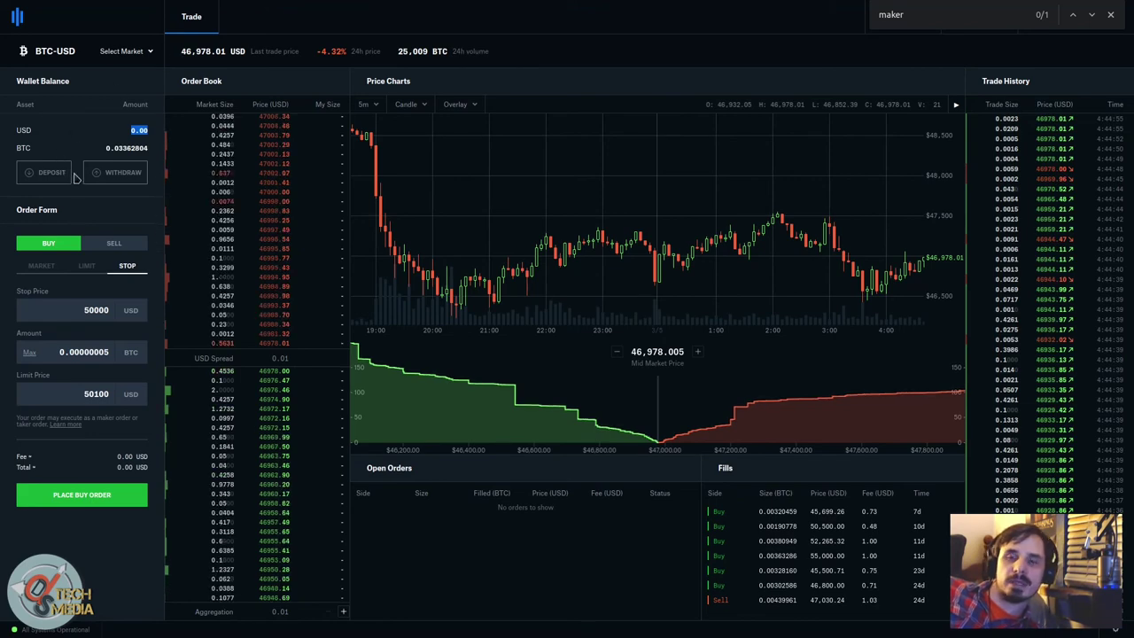
Step: Switch the trading view to the LTC-USD market
{"action": "left_click", "coordinate": [111, 51]}
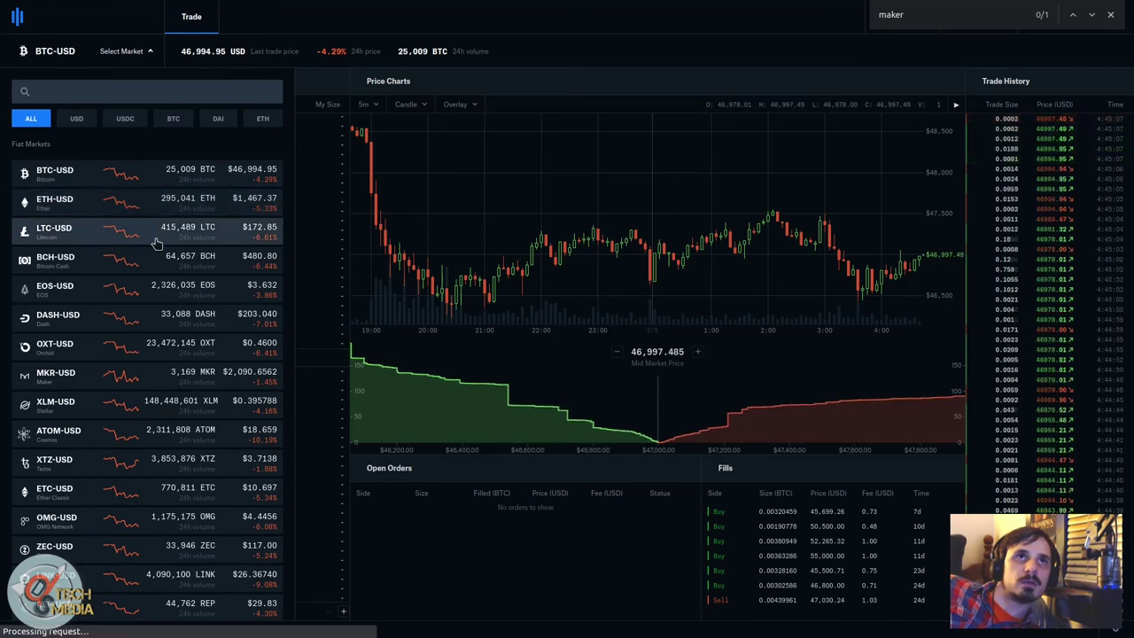
{"action": "left_click", "coordinate": [152, 234]}
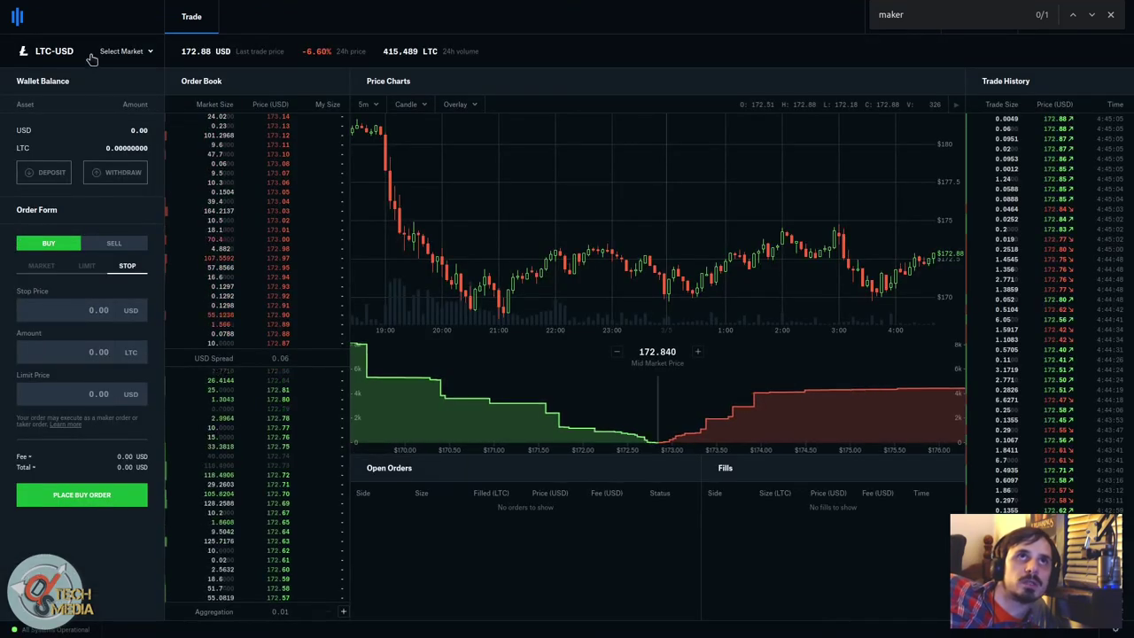
Step: Browse the full list of available markets, going through the fiat, stablecoin and crypto sections without choosing one
{"action": "left_click", "coordinate": [111, 51]}
{"action": "left_click", "coordinate": [115, 51]}
{"action": "left_click", "coordinate": [115, 50]}
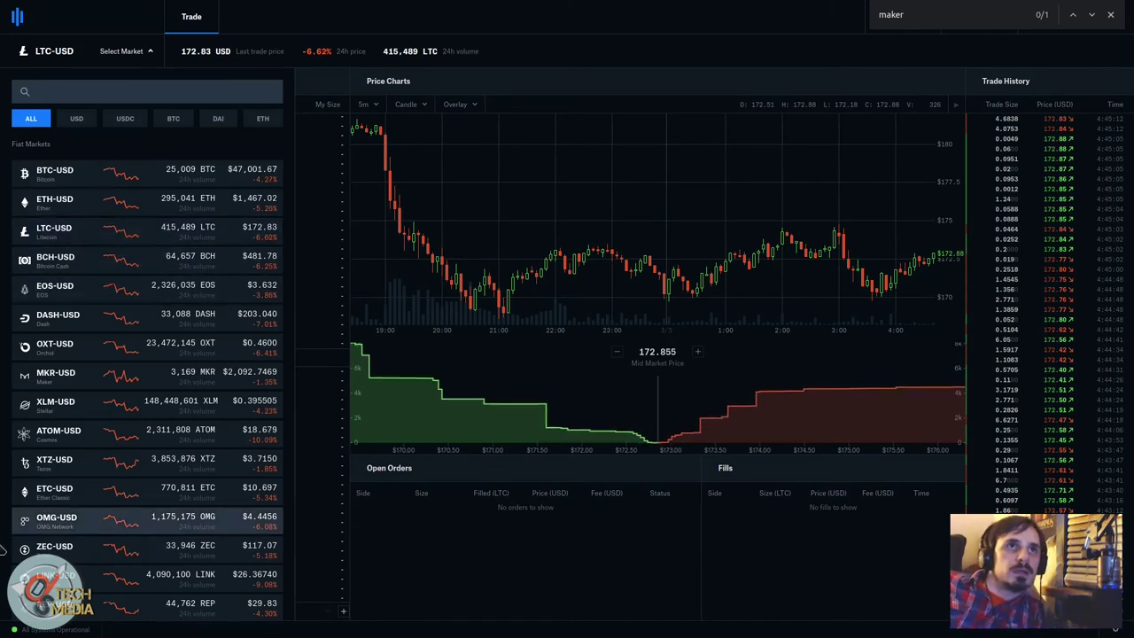
{"action": "scroll", "coordinate": [81, 306], "scroll_direction": "down", "scroll_amount": 5}
{"action": "scroll", "coordinate": [82, 310], "scroll_direction": "down", "scroll_amount": 15}
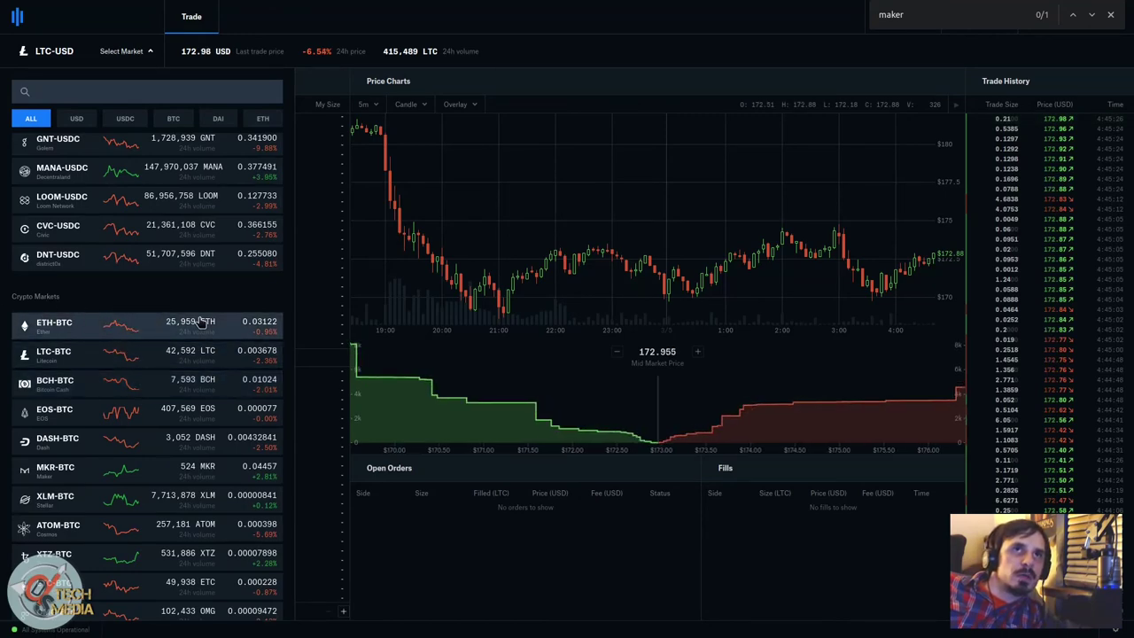
{"action": "scroll", "coordinate": [124, 354], "scroll_direction": "up", "scroll_amount": 15}
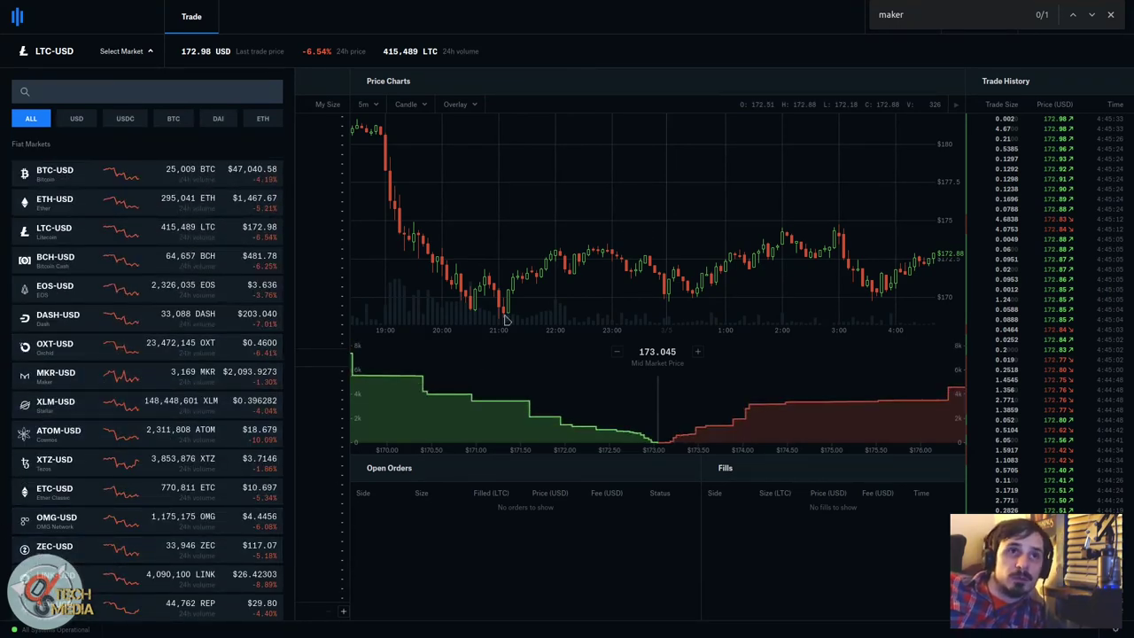
{"action": "scroll", "coordinate": [94, 531], "scroll_direction": "down", "scroll_amount": 1}
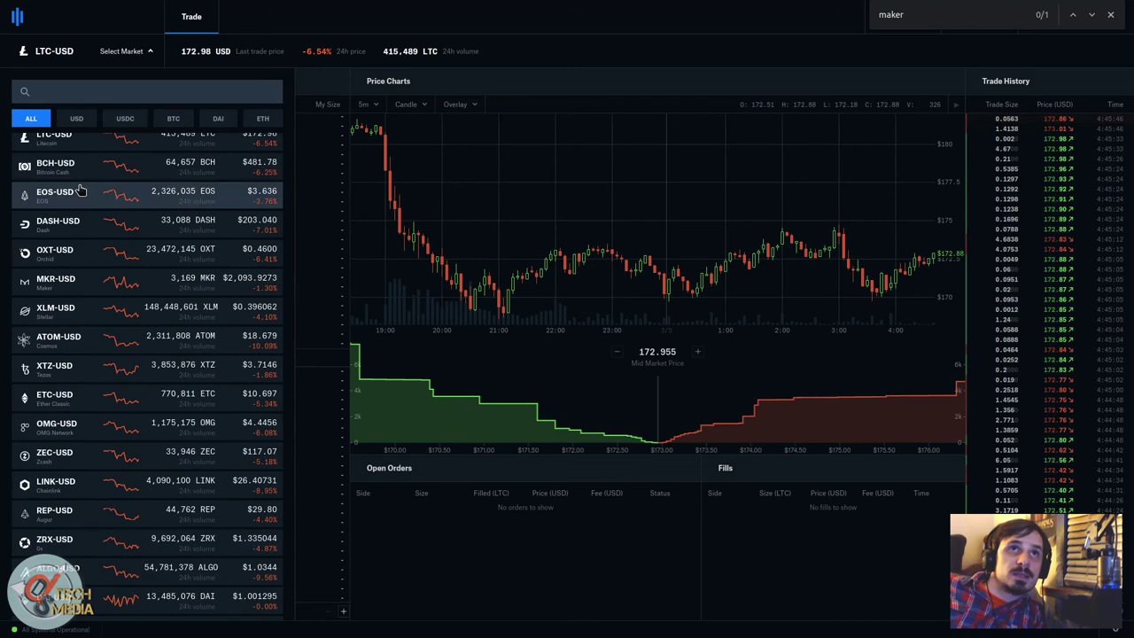
{"action": "scroll", "coordinate": [106, 355], "scroll_direction": "down", "scroll_amount": 8}
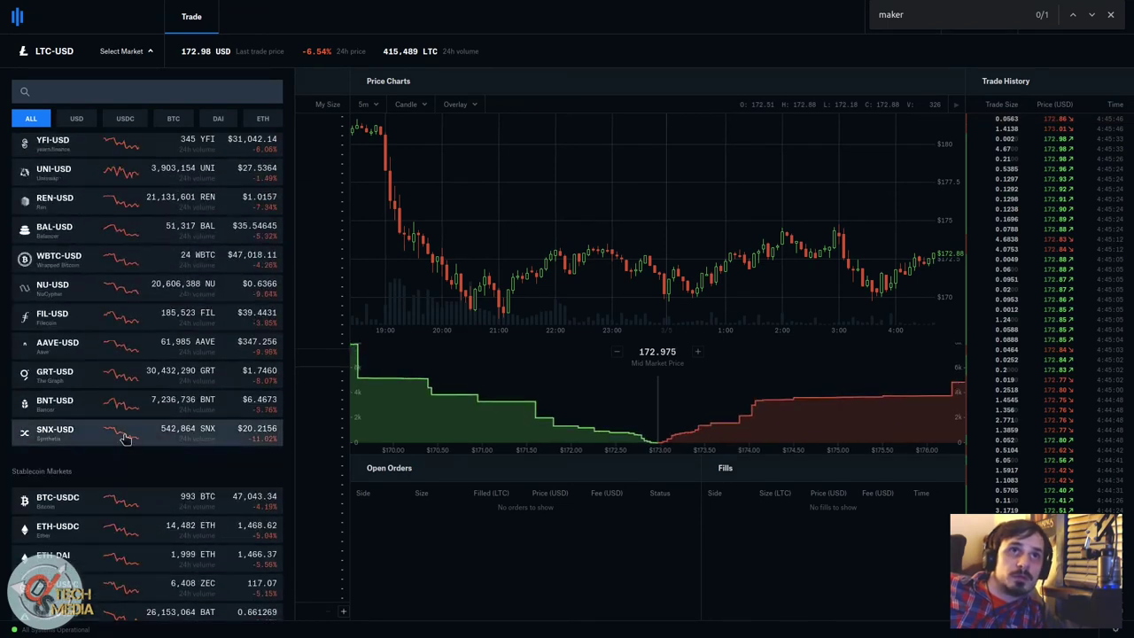
{"action": "scroll", "coordinate": [124, 438], "scroll_direction": "up", "scroll_amount": 10}
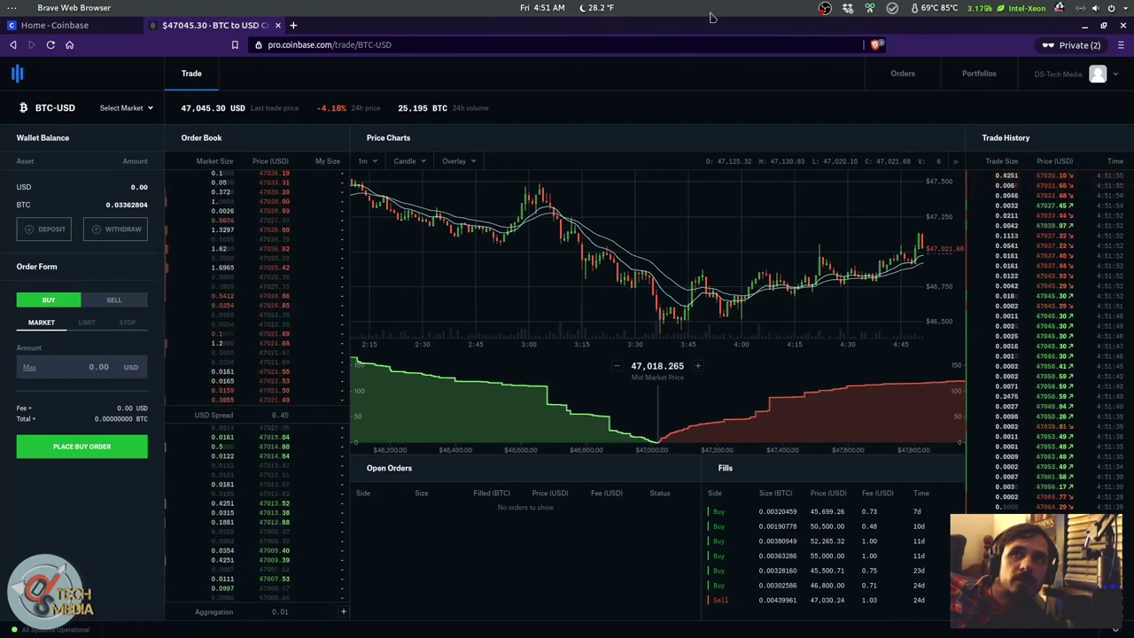
Step: View the Coinbase home dashboard, then return to the API settings of the Coinbase Pro profile
{"action": "key", "text": "ctrl+shift+Tab"}
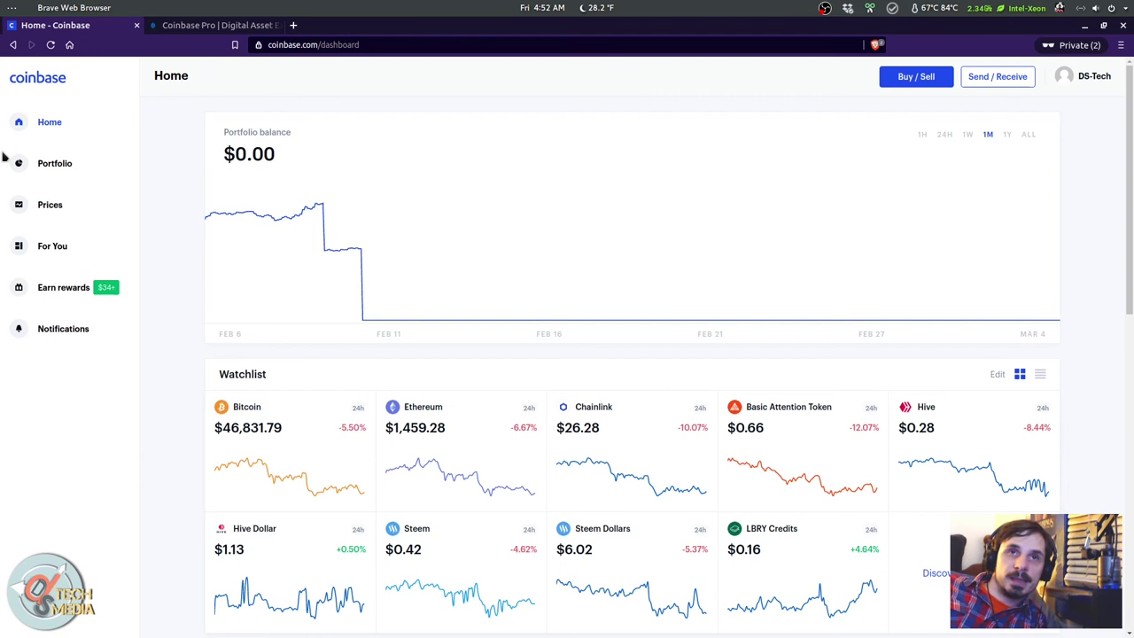
{"action": "left_click", "coordinate": [205, 24]}
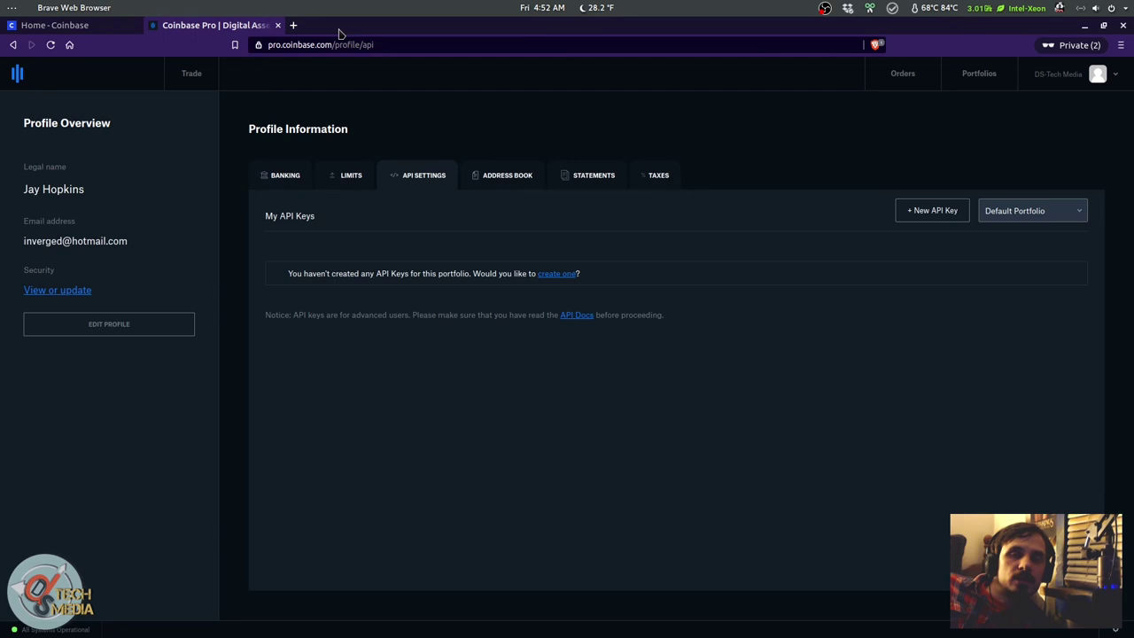
{"action": "mouse_move", "coordinate": [1, 235]}
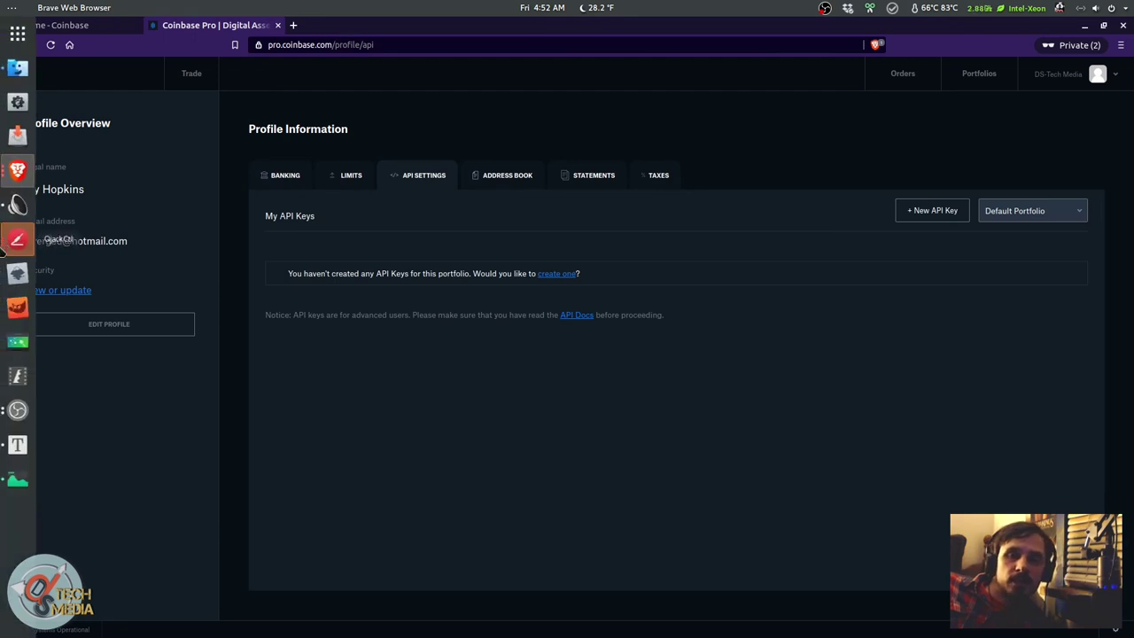